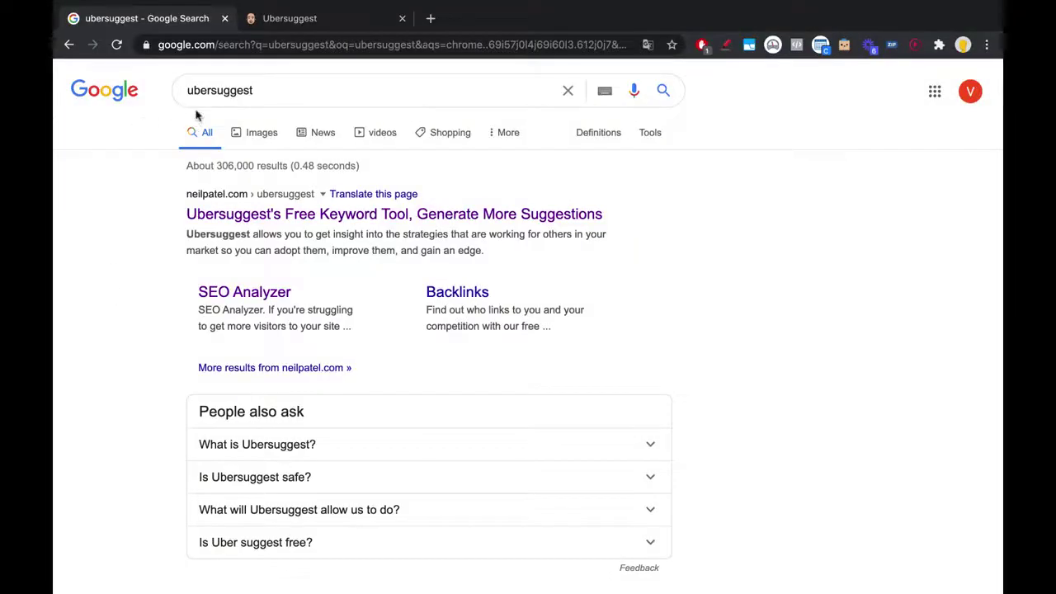
triple_click(355, 93)
click(119, 209)
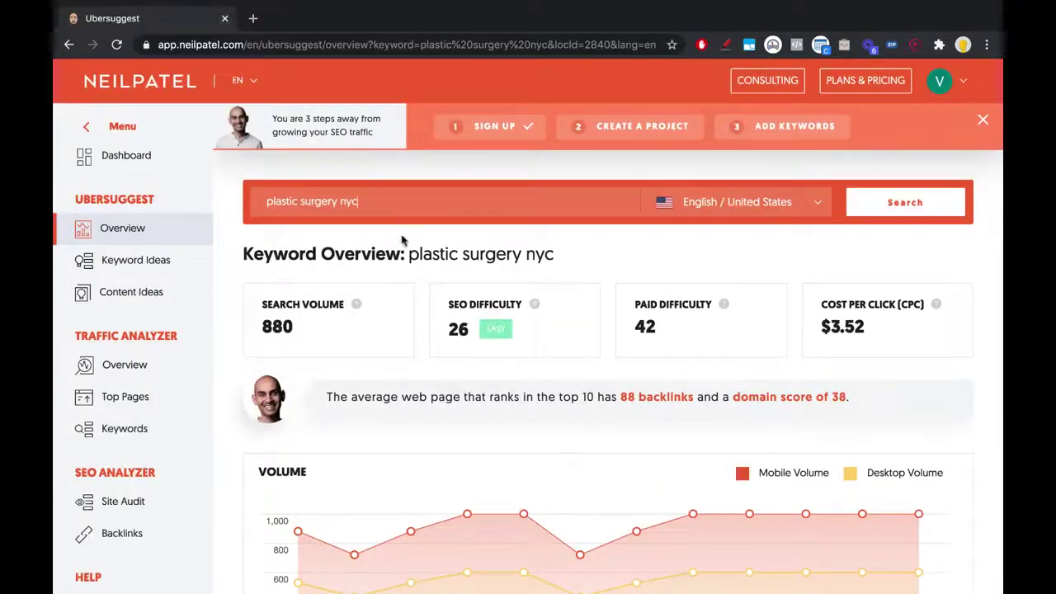
Step: Highlight the keyword "plastic surgery nyc" in the Ubersuggest search field
click(448, 207)
drag(337, 202, 265, 206)
drag(360, 203, 340, 207)
click(340, 204)
drag(418, 204, 220, 207)
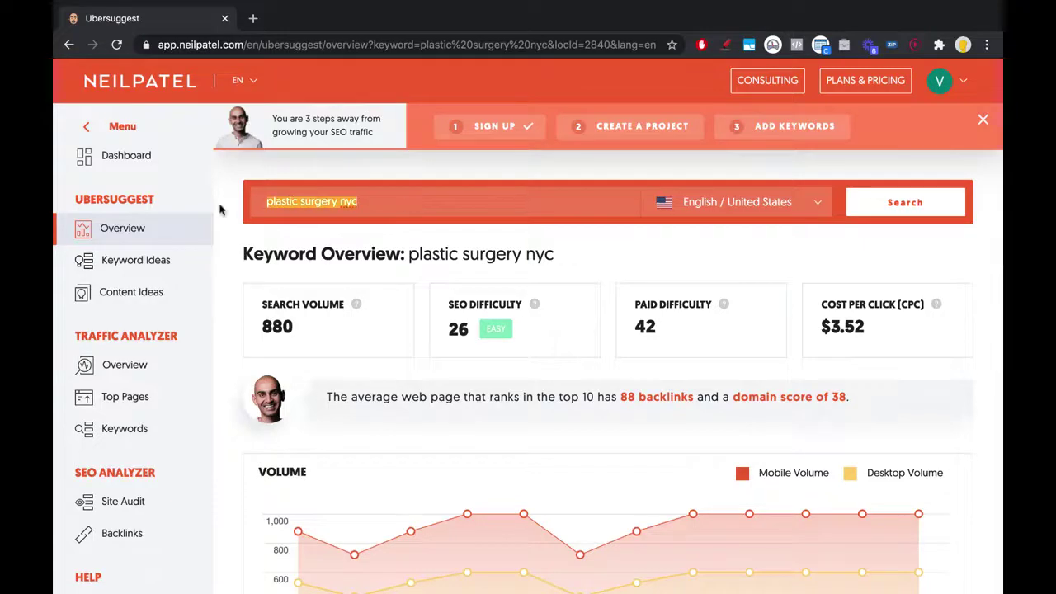
Step: Look up the Portuguese options in the language and country list with "por", then close it and highlight the search keyword
click(747, 206)
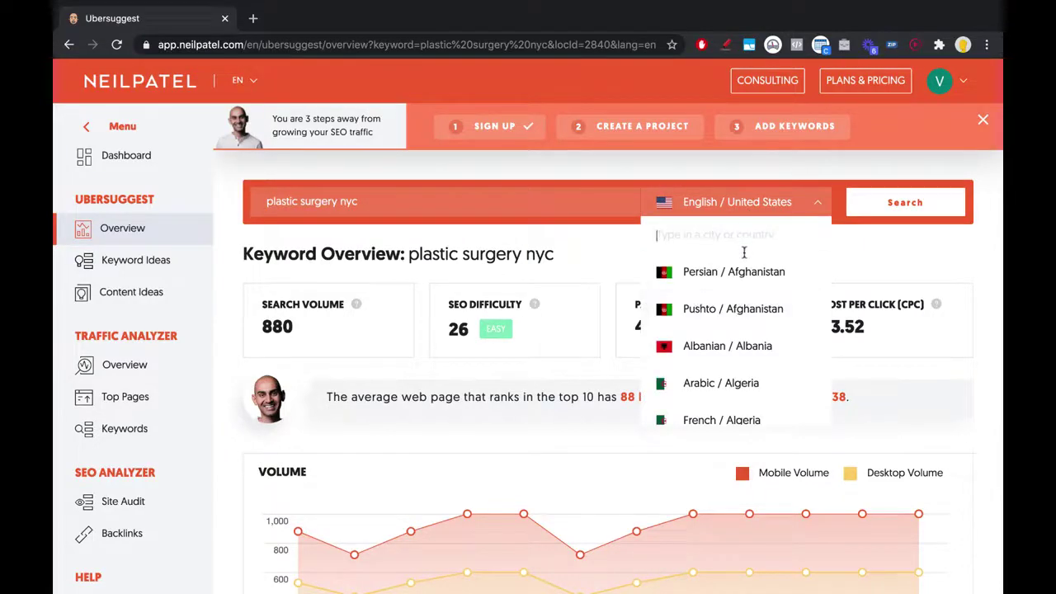
text(por)
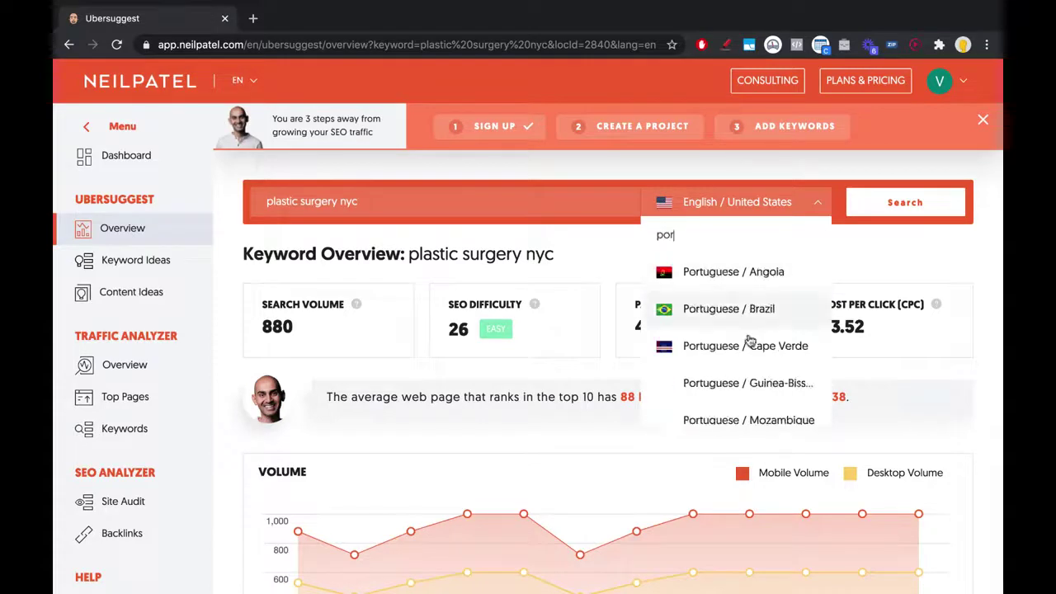
click(597, 223)
drag(395, 205, 226, 207)
click(426, 203)
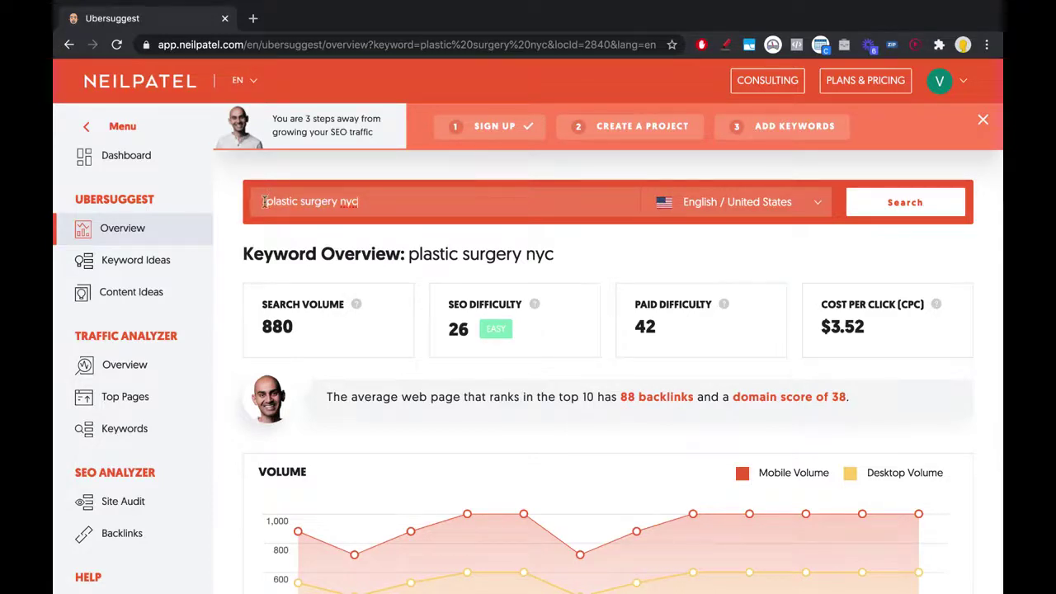
drag(263, 202, 410, 202)
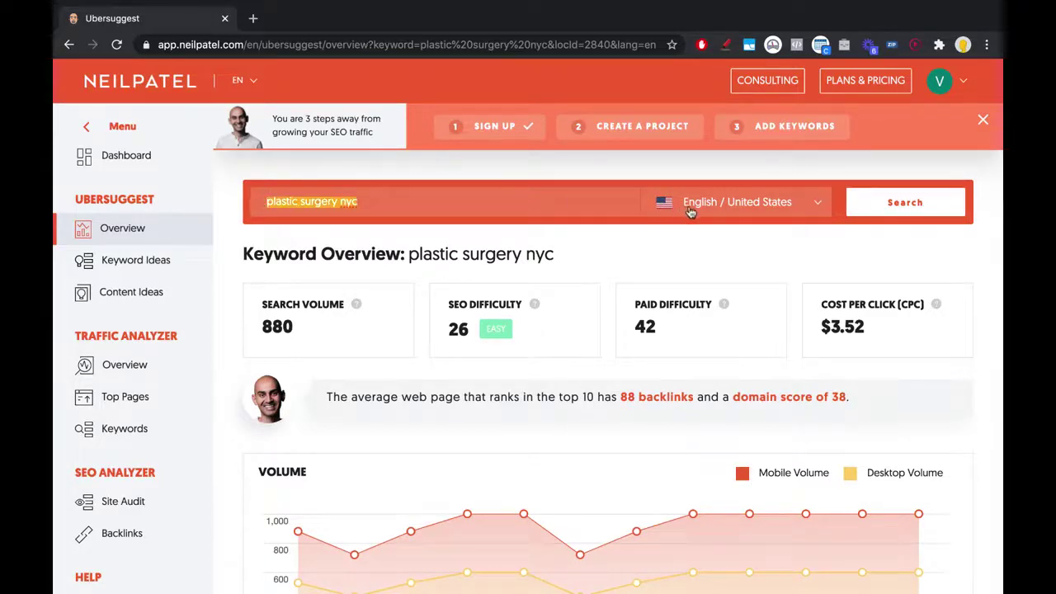
Step: Review the keyword overview for "plastic surgery nyc" and open its full list of keyword ideas
scroll(564, 236, down, 1)
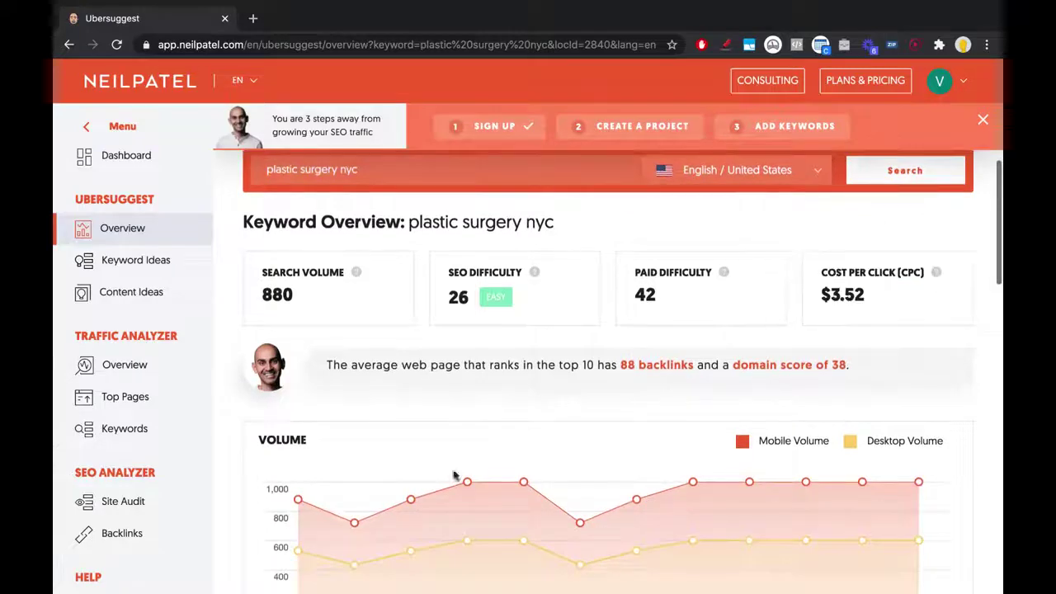
scroll(357, 437, down, 1)
scroll(357, 438, down, 3)
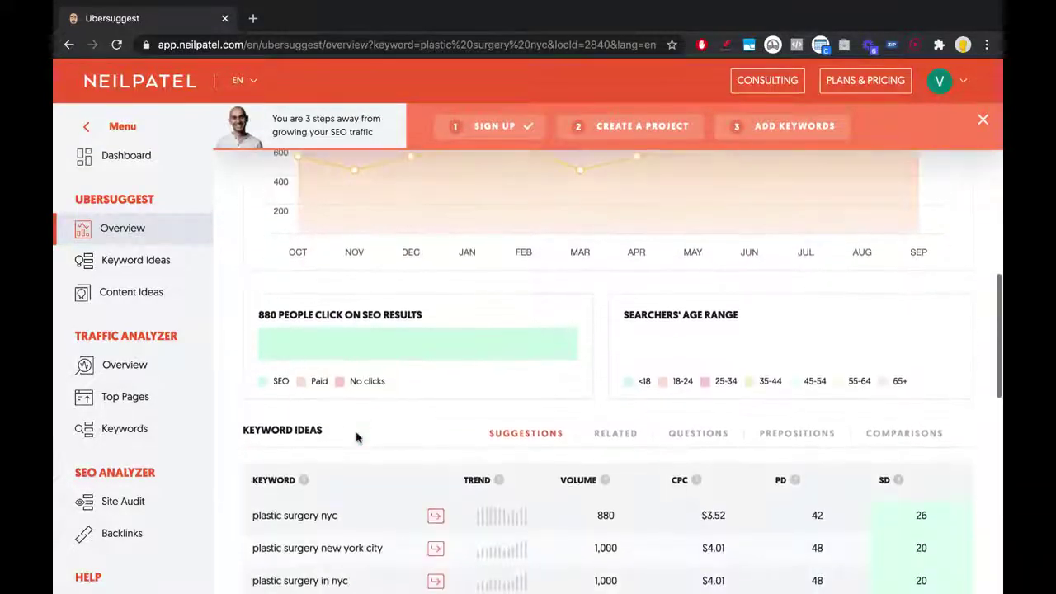
scroll(356, 437, down, 3)
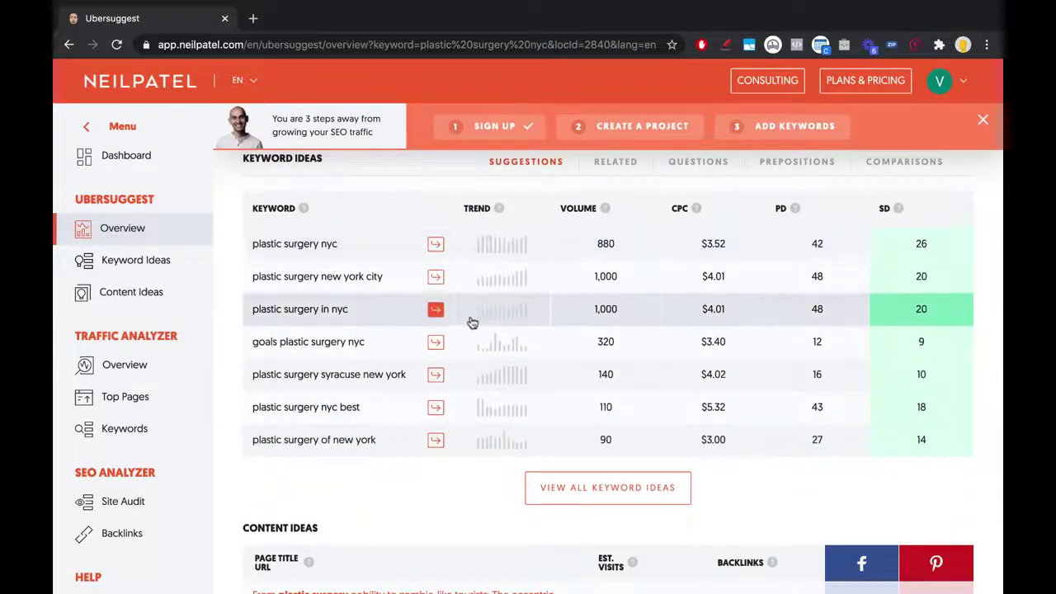
scroll(363, 280, up, 1)
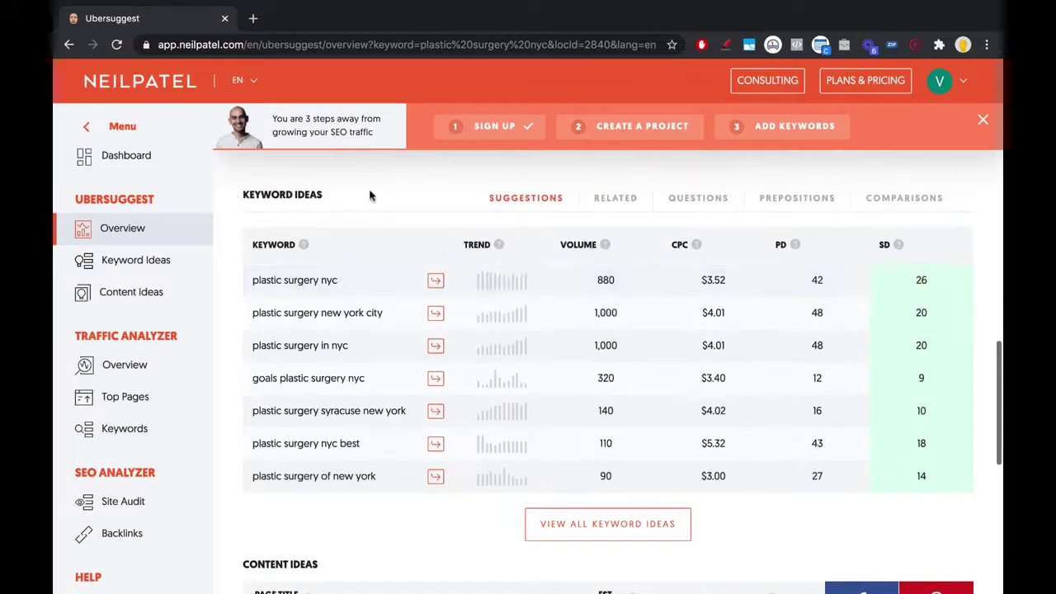
click(580, 526)
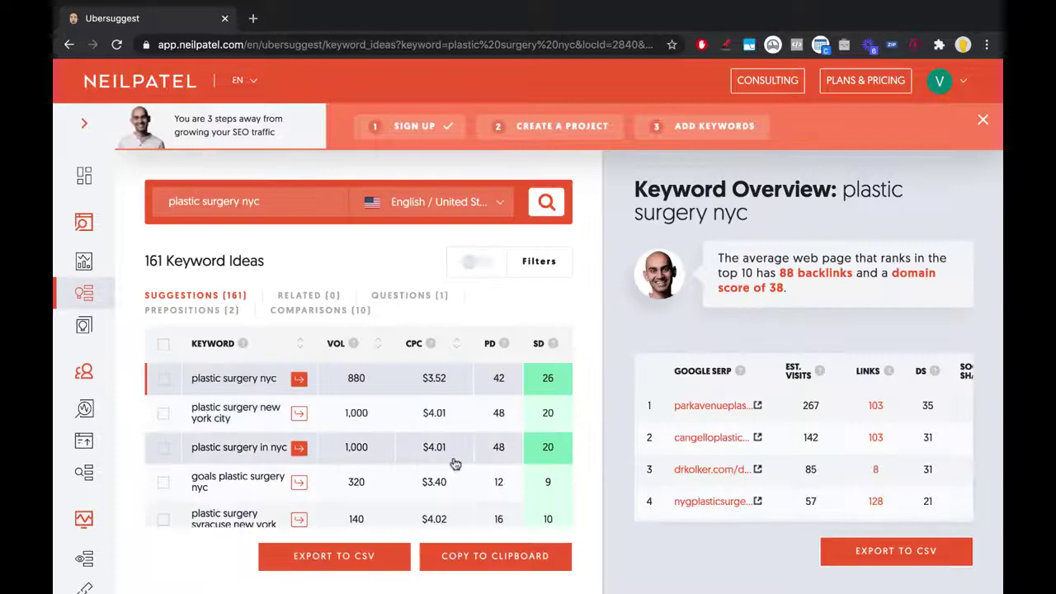
Step: Look through the keyword suggestions, export them to a CSV file and decline the account upgrade
scroll(454, 464, down, 1)
scroll(455, 464, down, 8)
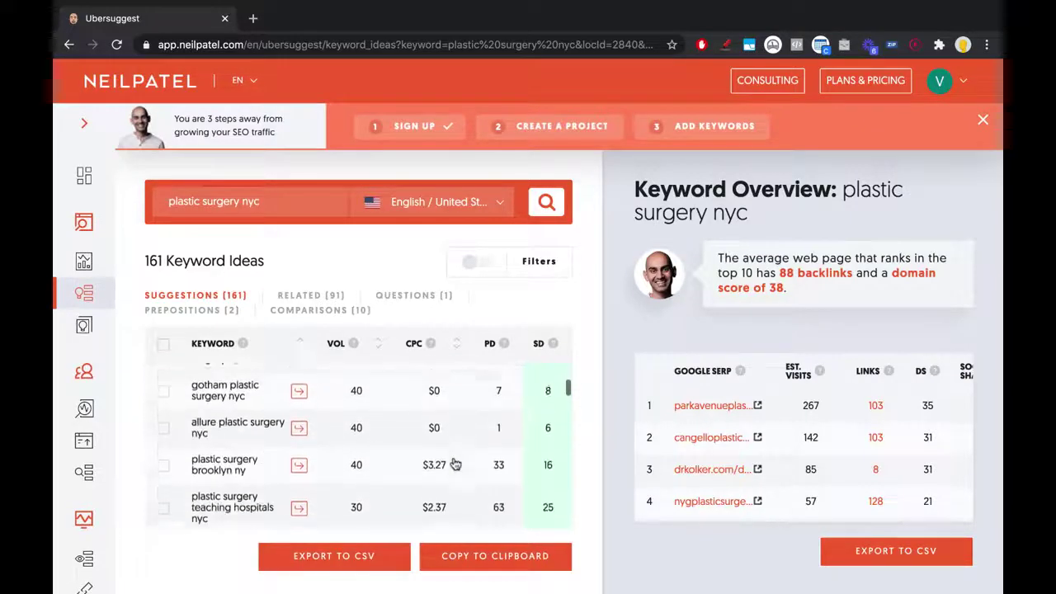
scroll(455, 463, down, 10)
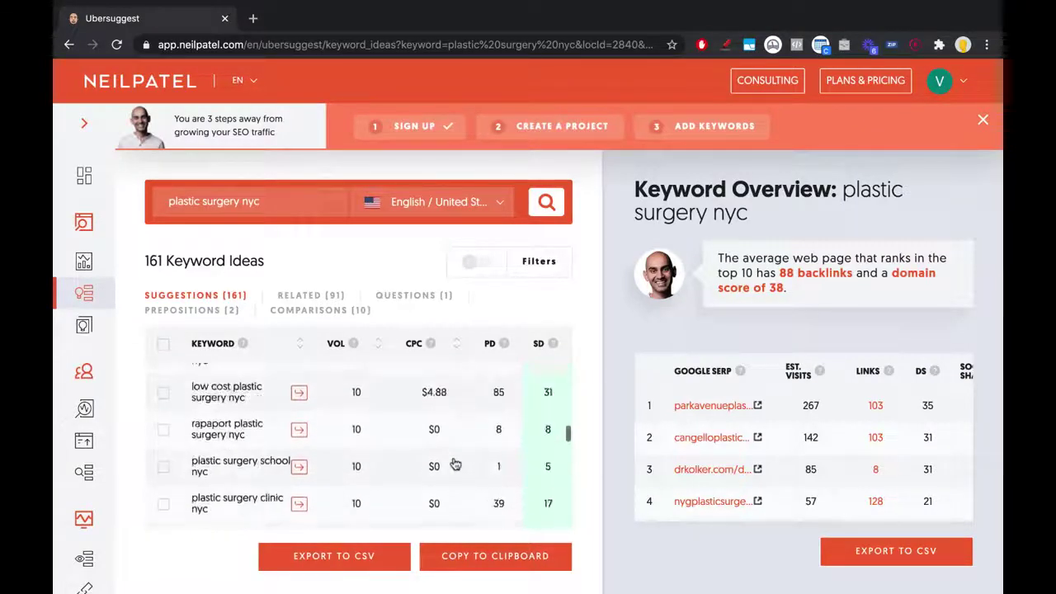
scroll(455, 464, down, 8)
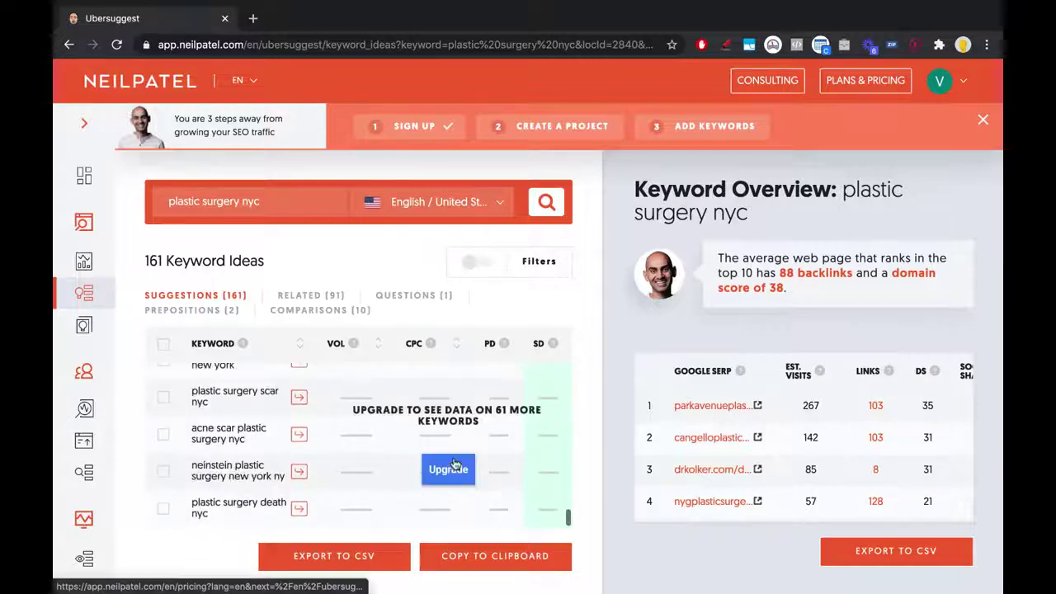
scroll(453, 464, up, 20)
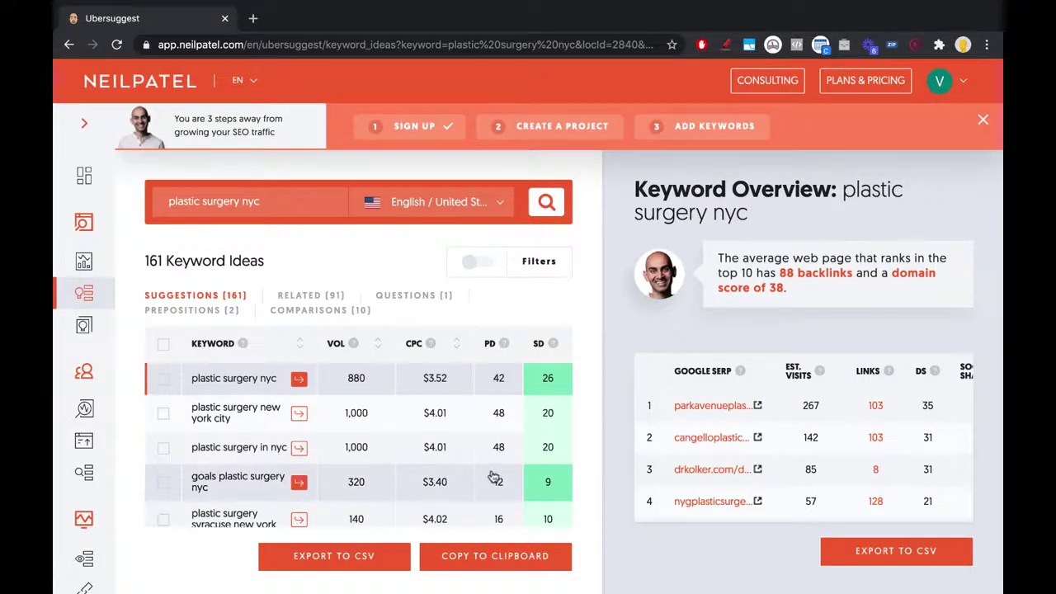
click(352, 561)
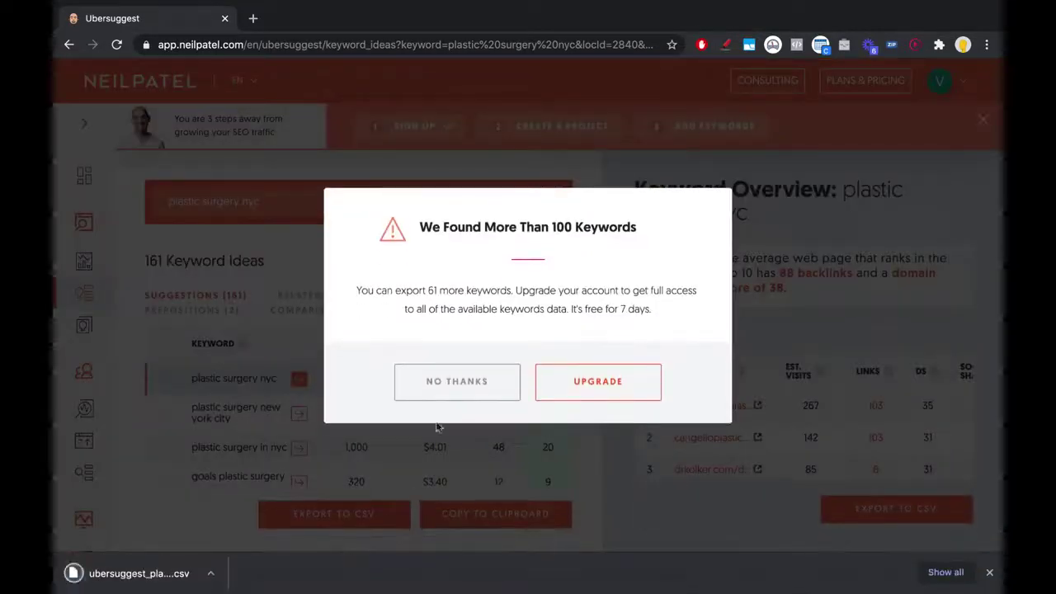
click(459, 392)
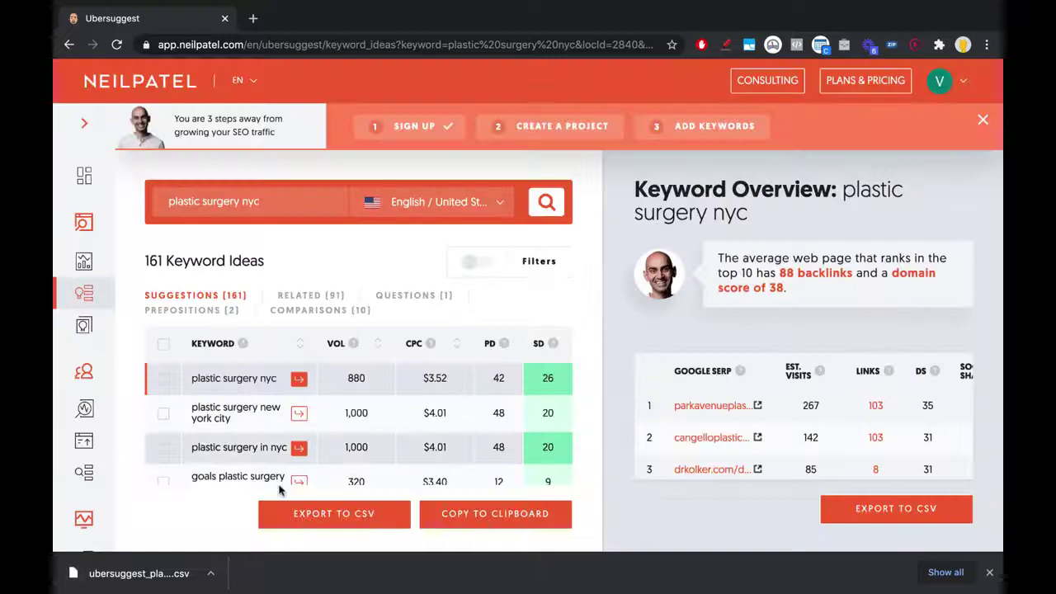
Step: Open the downloaded keyword CSV in Numbers and look through its list from the first row to the last
click(165, 573)
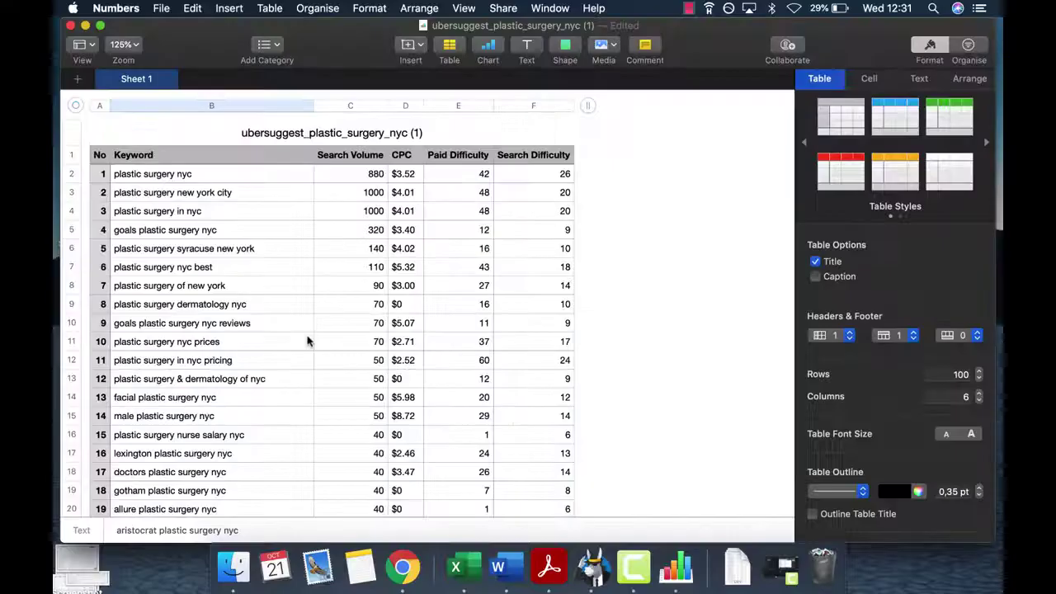
scroll(307, 338, down, 8)
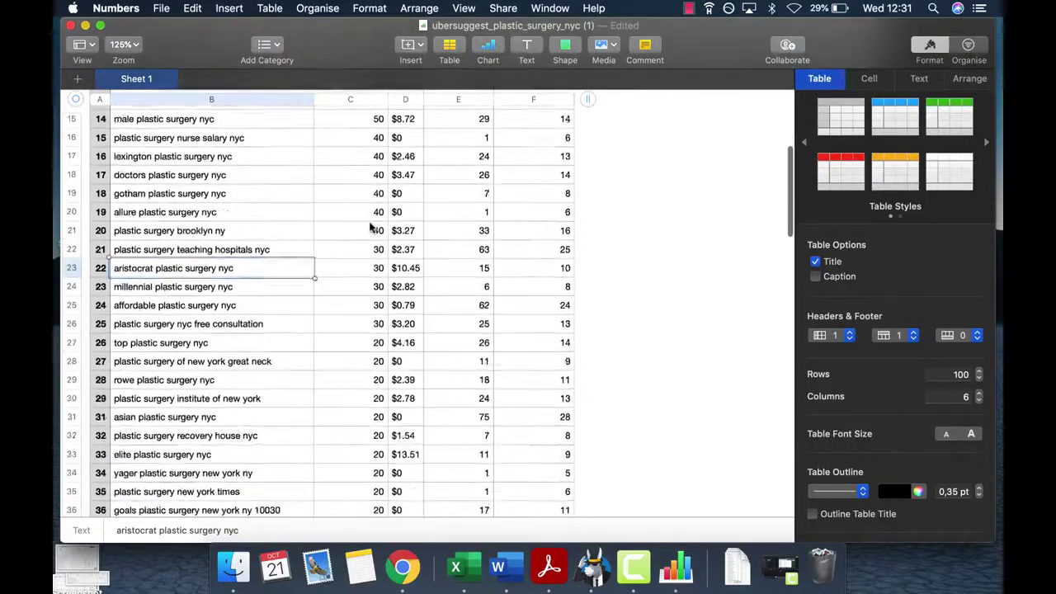
scroll(369, 227, down, 20)
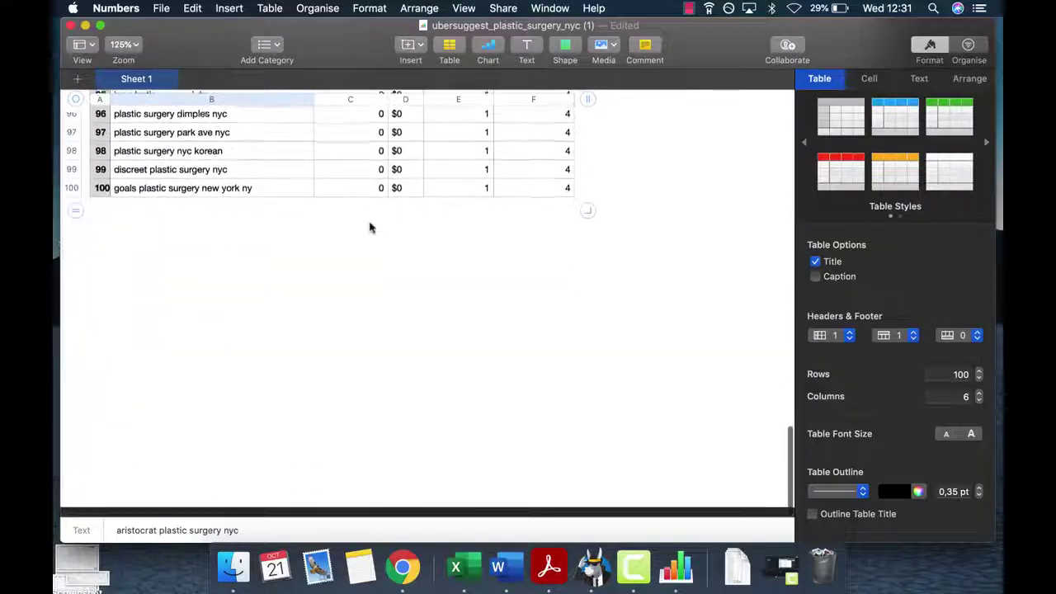
click(400, 188)
scroll(207, 207, up, 8)
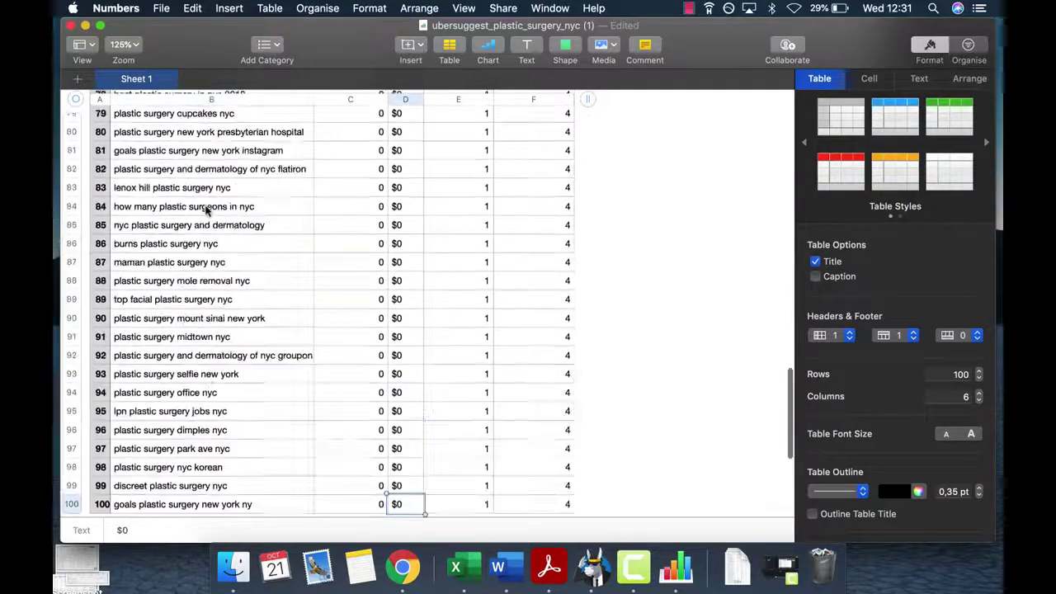
scroll(207, 210, up, 20)
scroll(207, 210, down, 8)
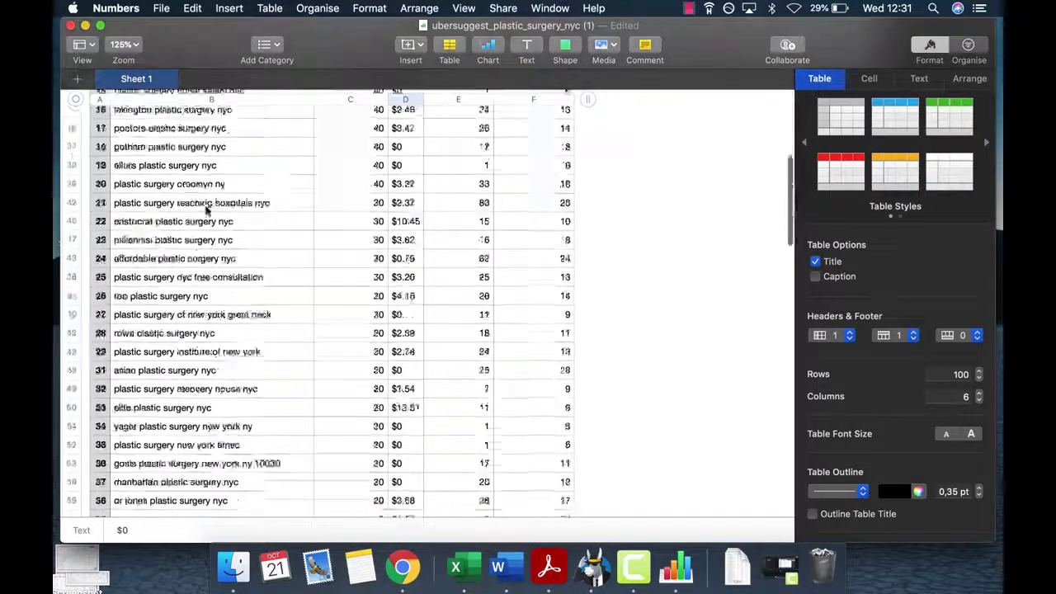
scroll(207, 210, down, 15)
scroll(207, 211, up, 15)
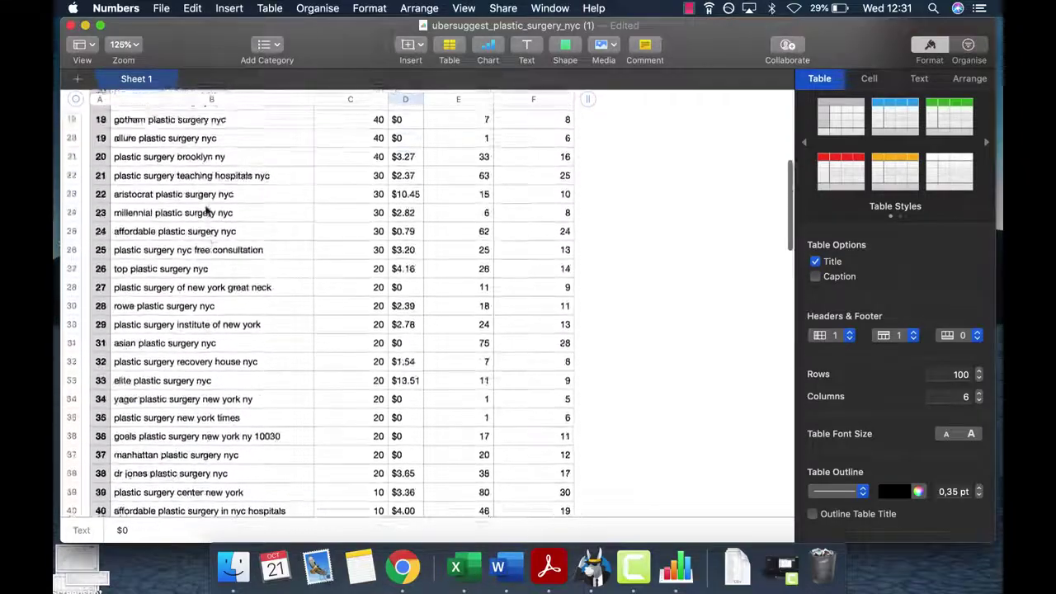
scroll(207, 212, up, 15)
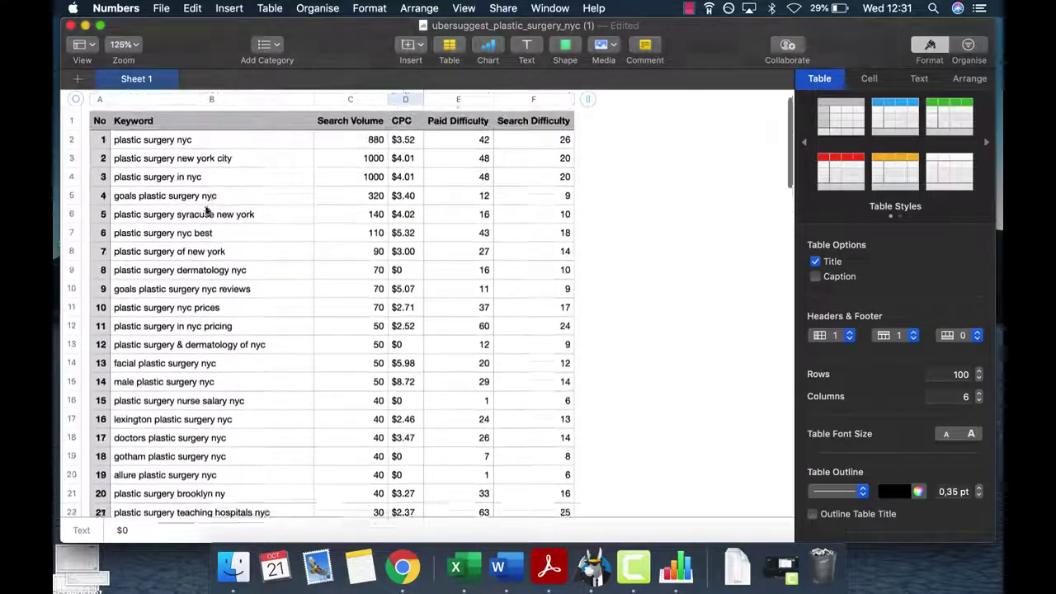
scroll(207, 212, up, 2)
Step: Examine the Search Volume column and check the keywords down to about row 59 for ones irrelevant to the business
drag(330, 148, 332, 417)
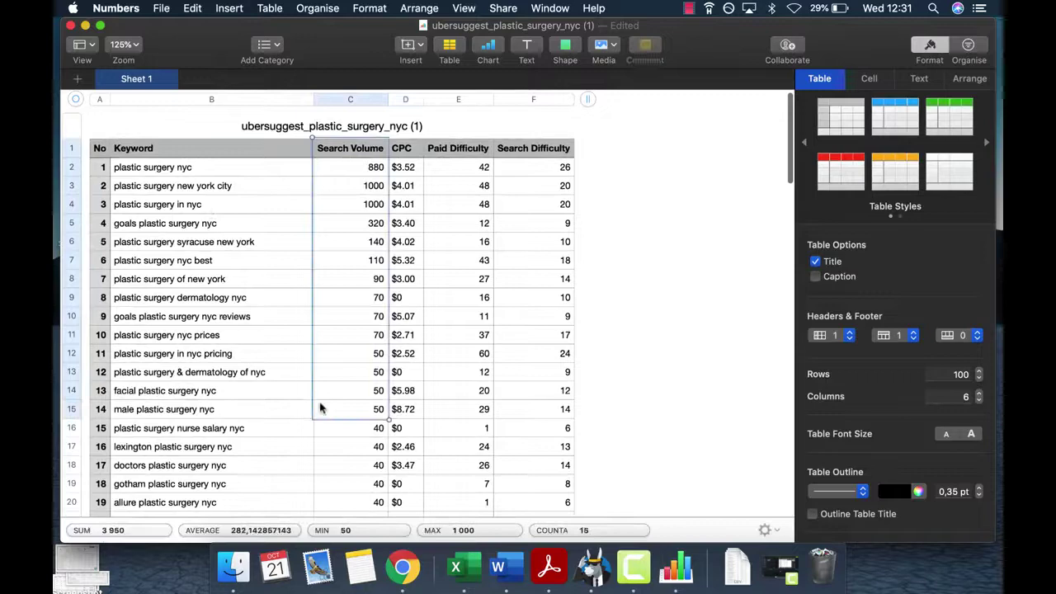
click(272, 373)
scroll(268, 379, down, 5)
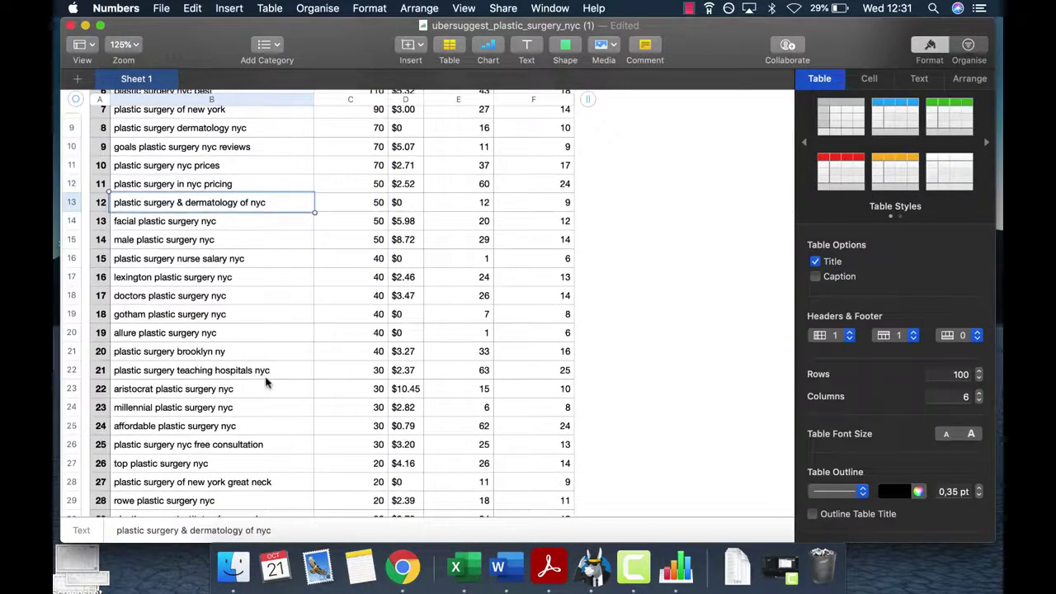
scroll(266, 376, down, 5)
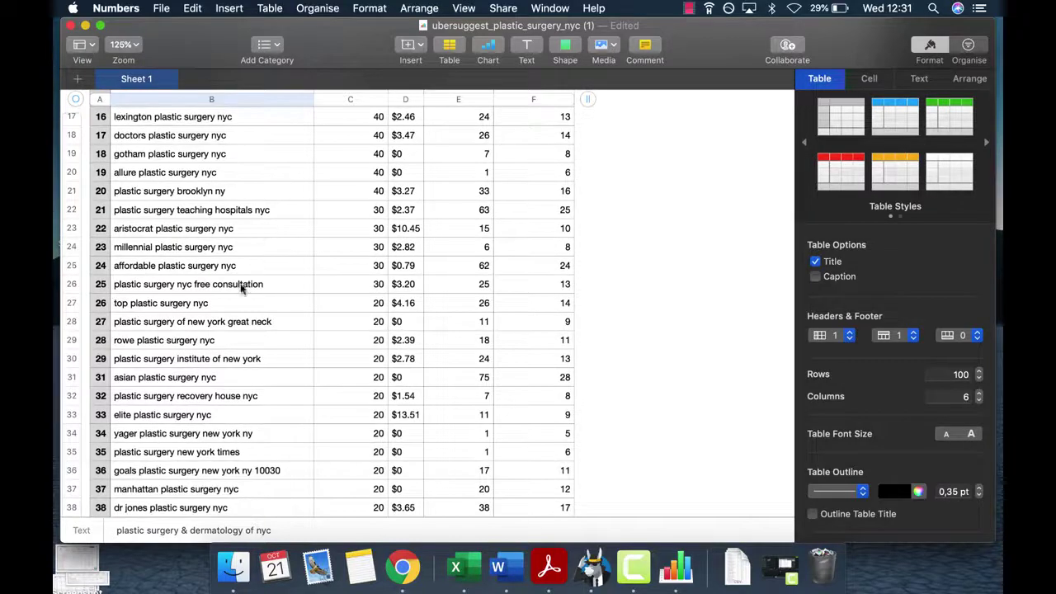
scroll(198, 354, down, 3)
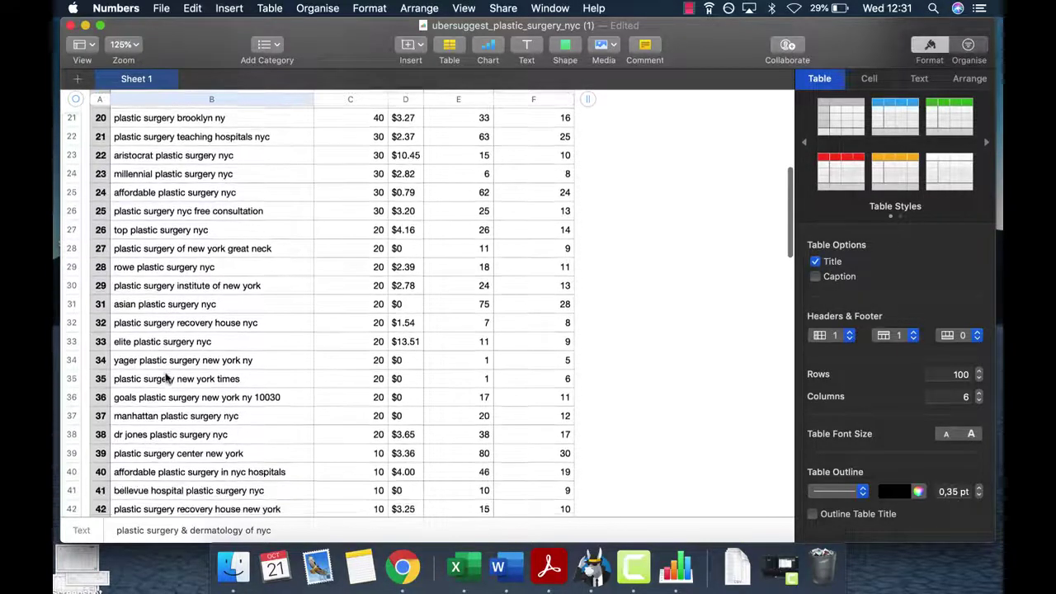
click(118, 367)
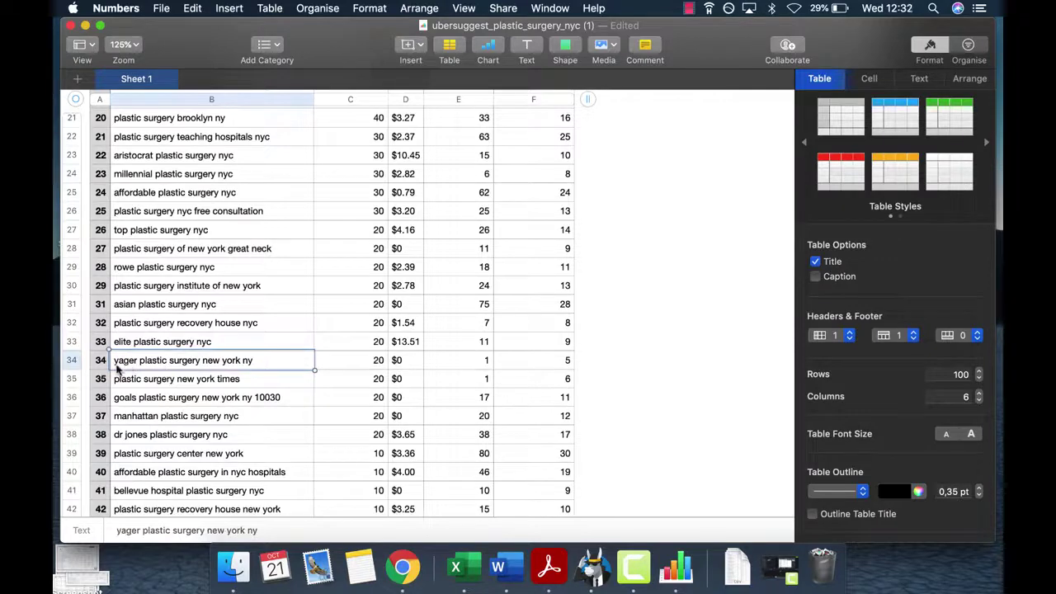
scroll(165, 380, down, 5)
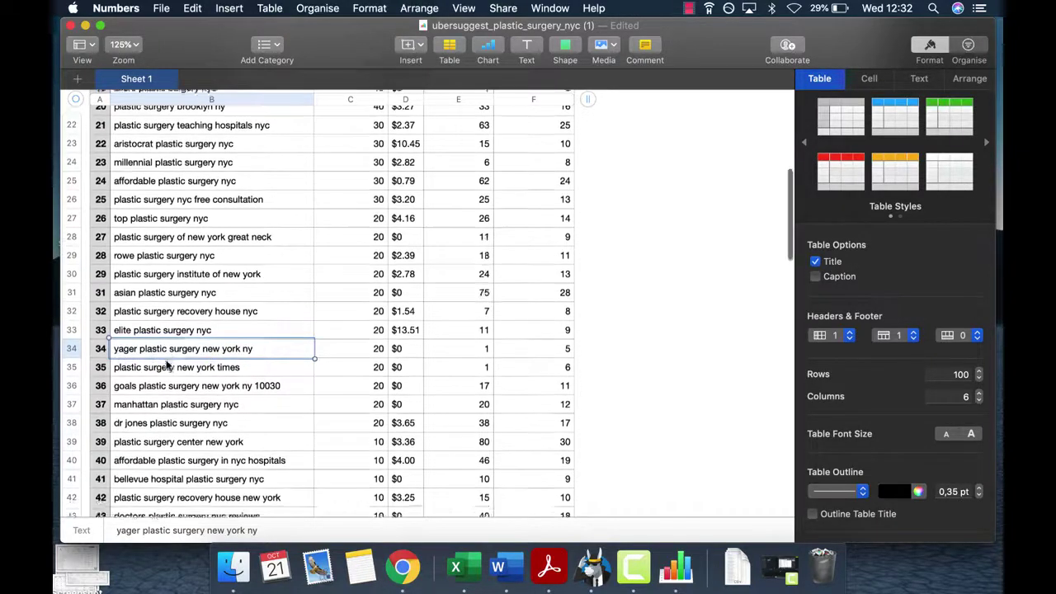
scroll(169, 409, down, 3)
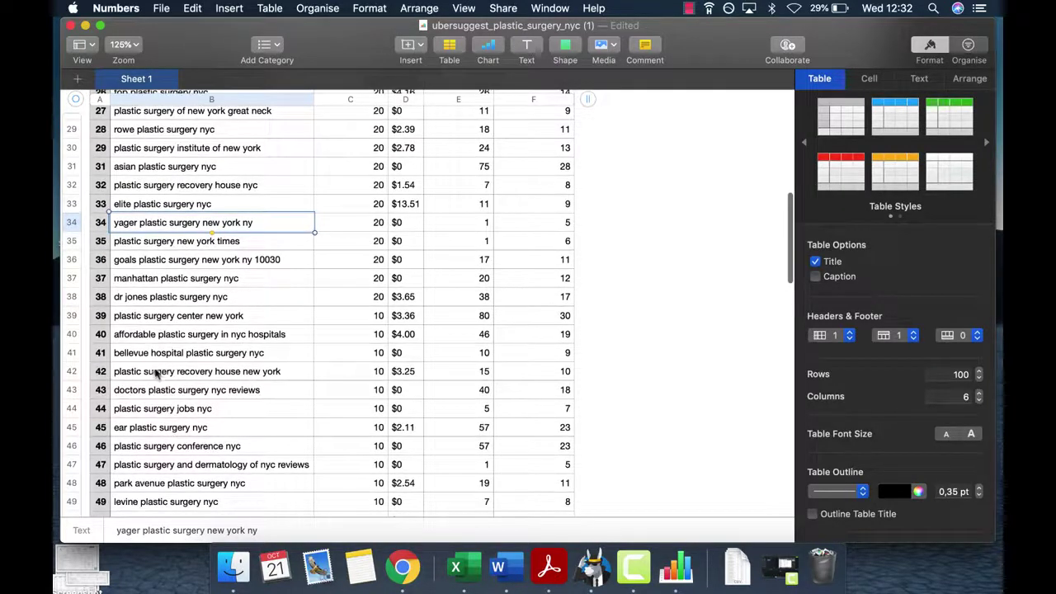
scroll(155, 438, down, 7)
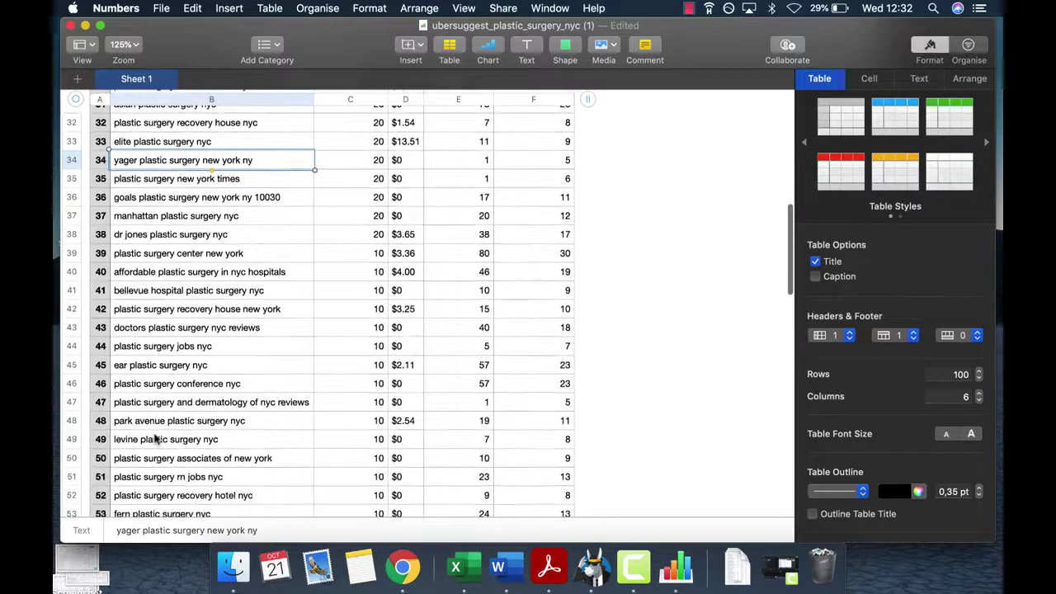
scroll(154, 438, down, 3)
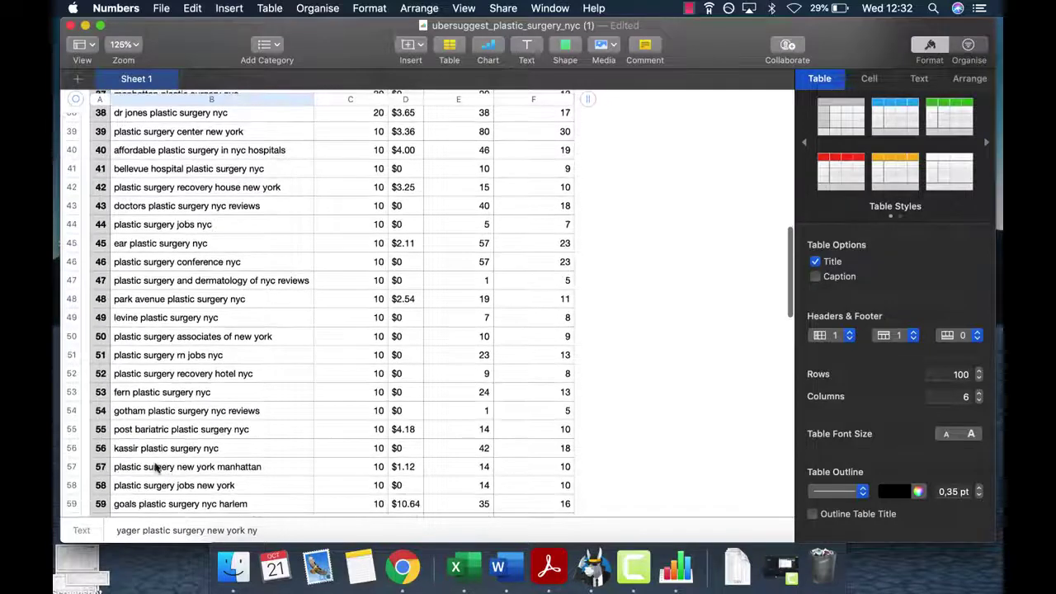
Step: Delete the entire row of keyword number 56 from the keyword table
click(136, 453)
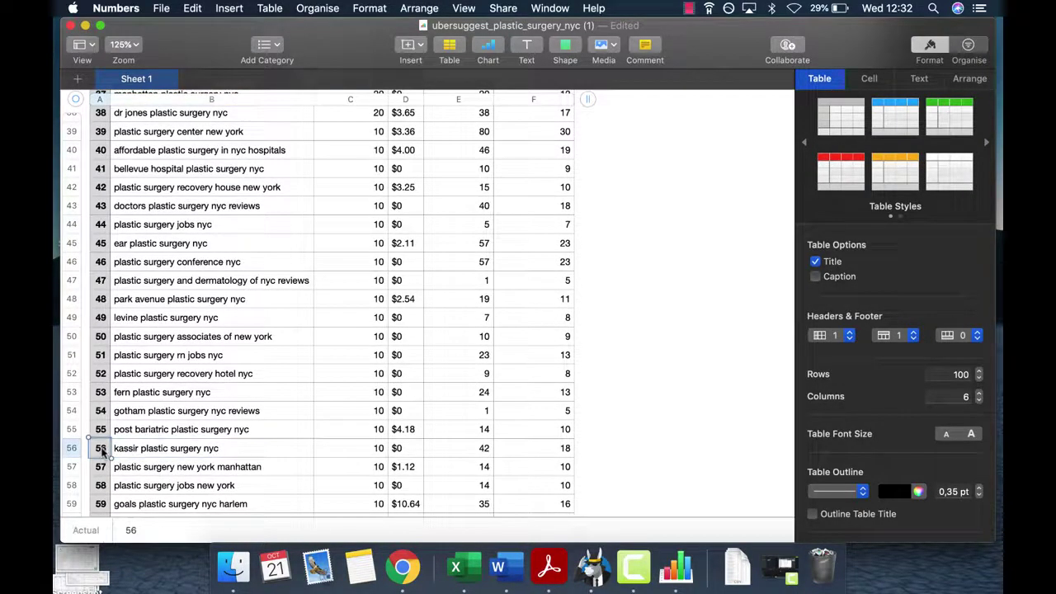
right_click(101, 450)
click(73, 451)
right_click(72, 451)
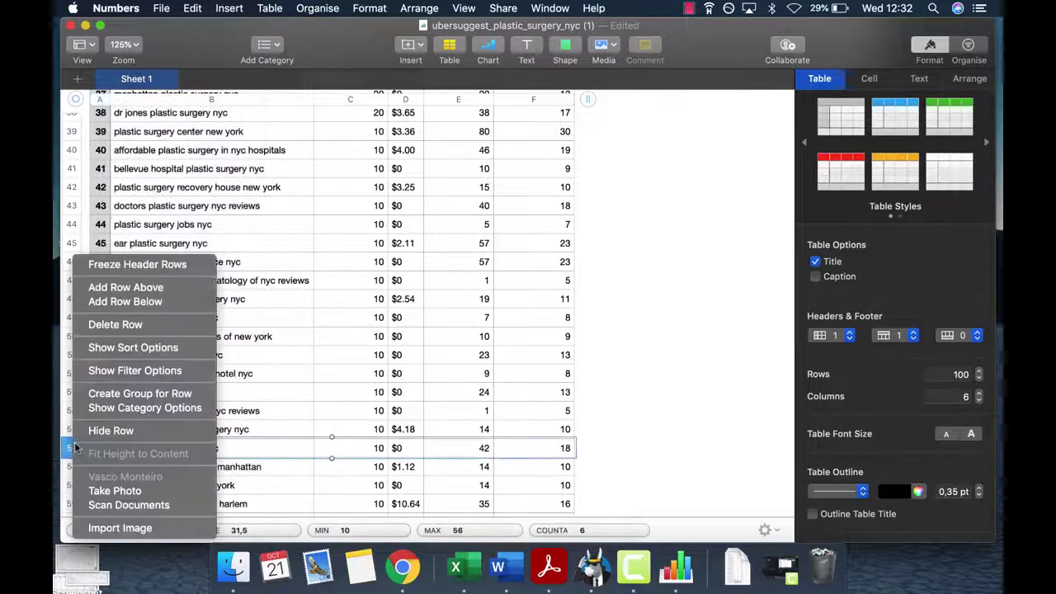
click(129, 327)
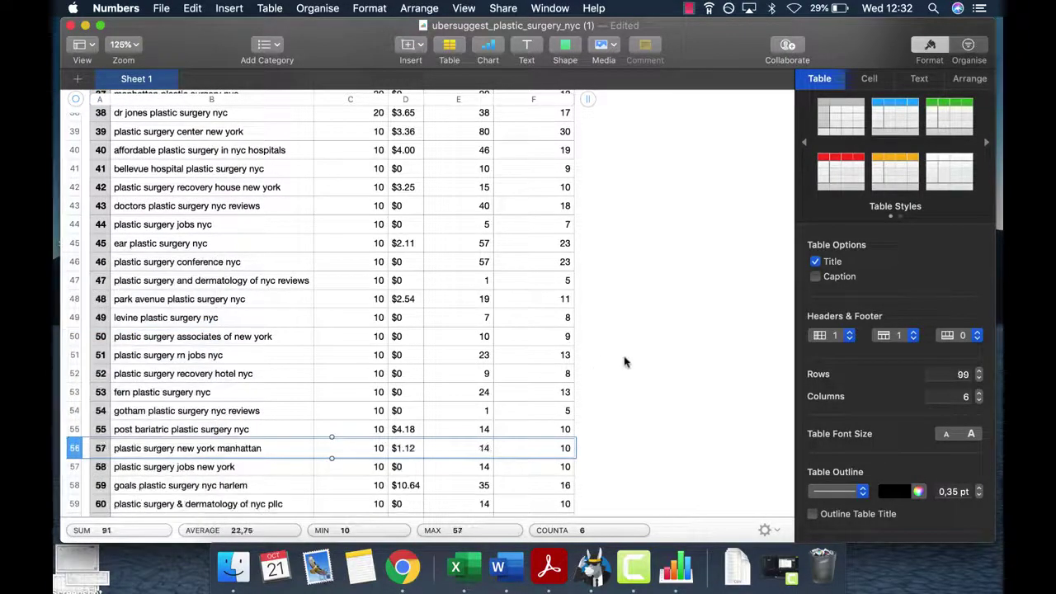
click(625, 362)
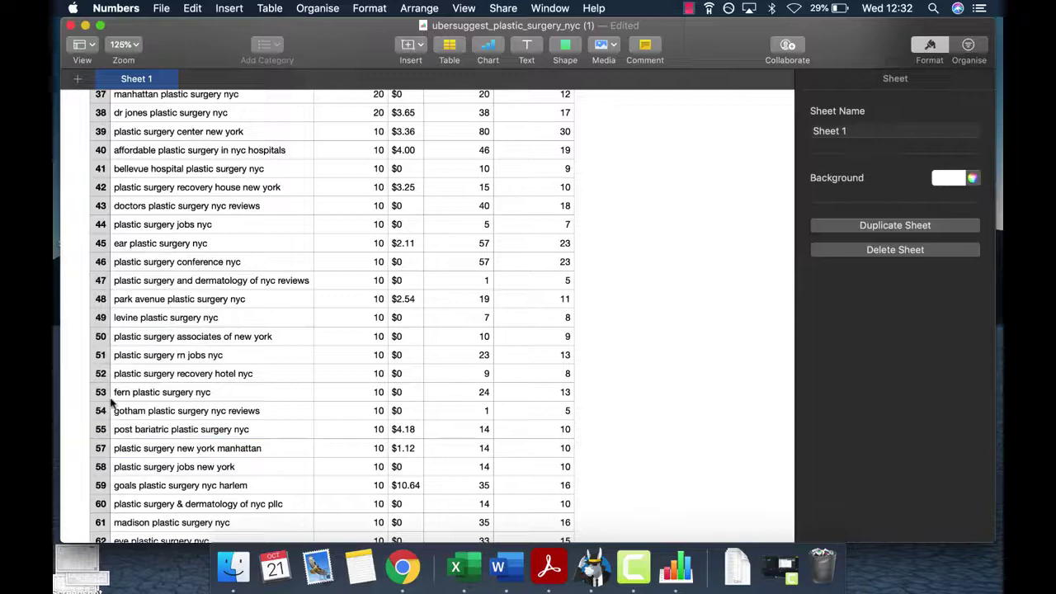
Step: Delete the entire row of keyword number 38, a search for another surgeon, from the table
scroll(108, 404, up, 2)
scroll(108, 403, up, 2)
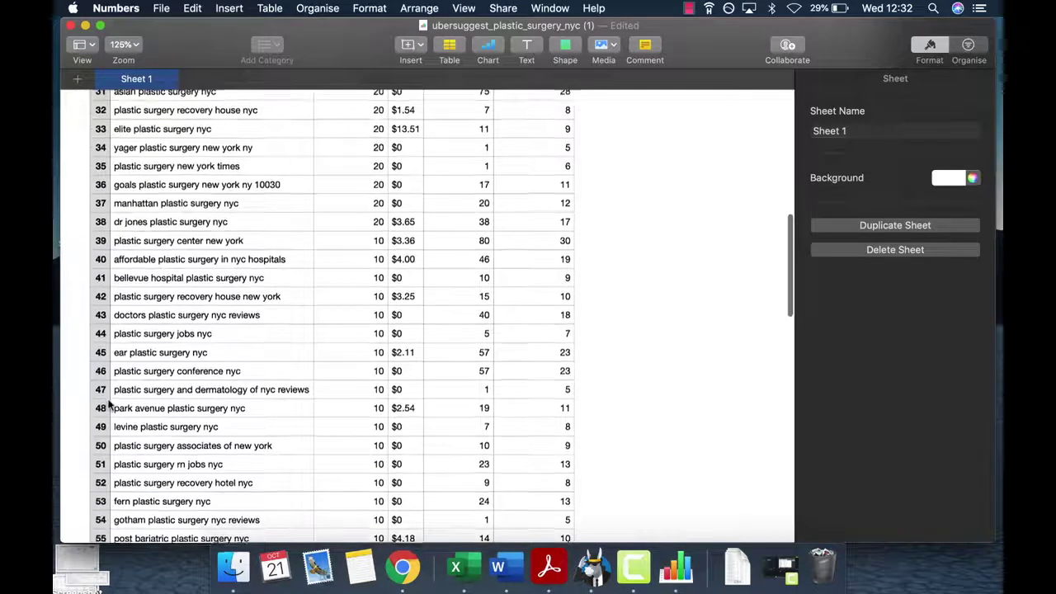
scroll(198, 351, up, 2)
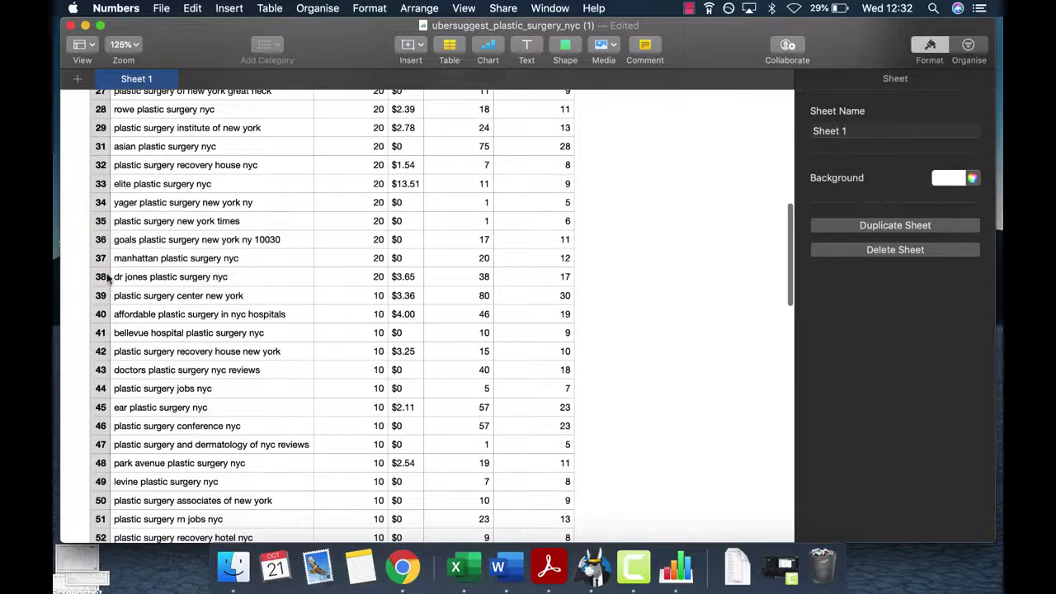
click(109, 281)
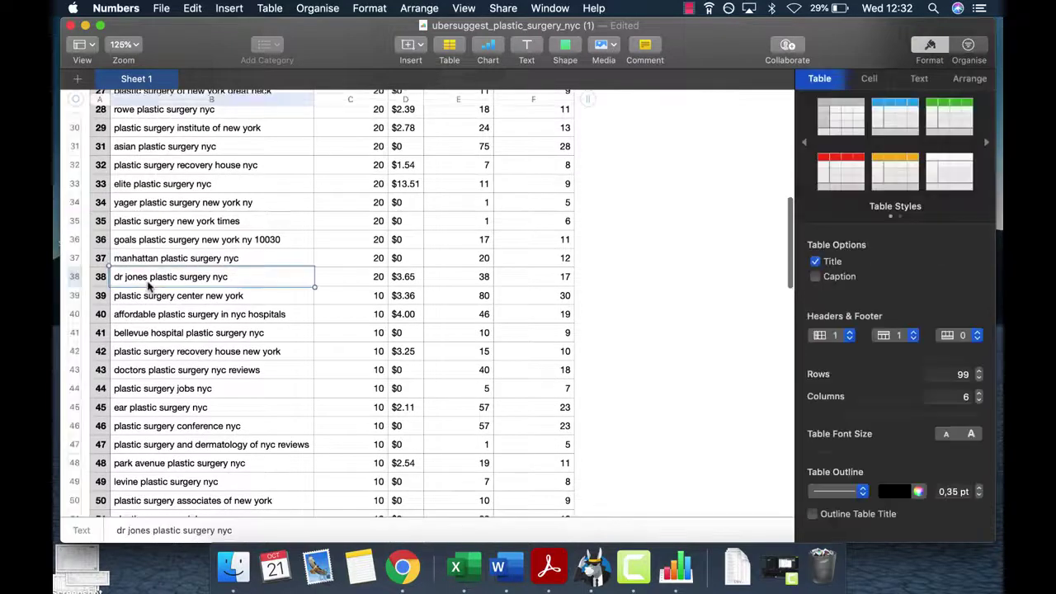
right_click(77, 278)
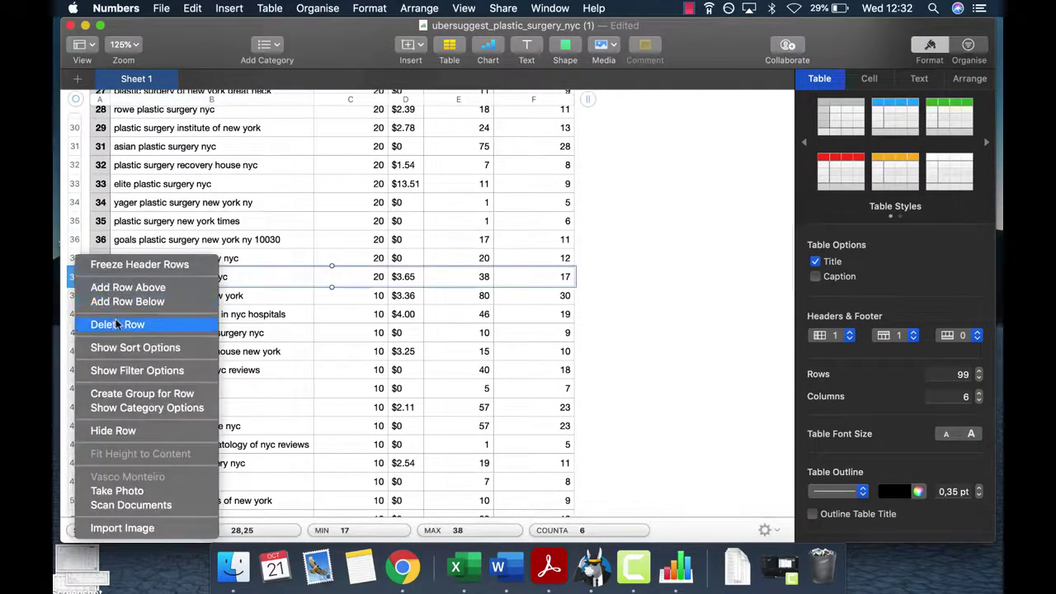
click(117, 325)
Step: Delete the row for the keyword "goals plastic surgery new york ny 10030"
scroll(83, 328, up, 4)
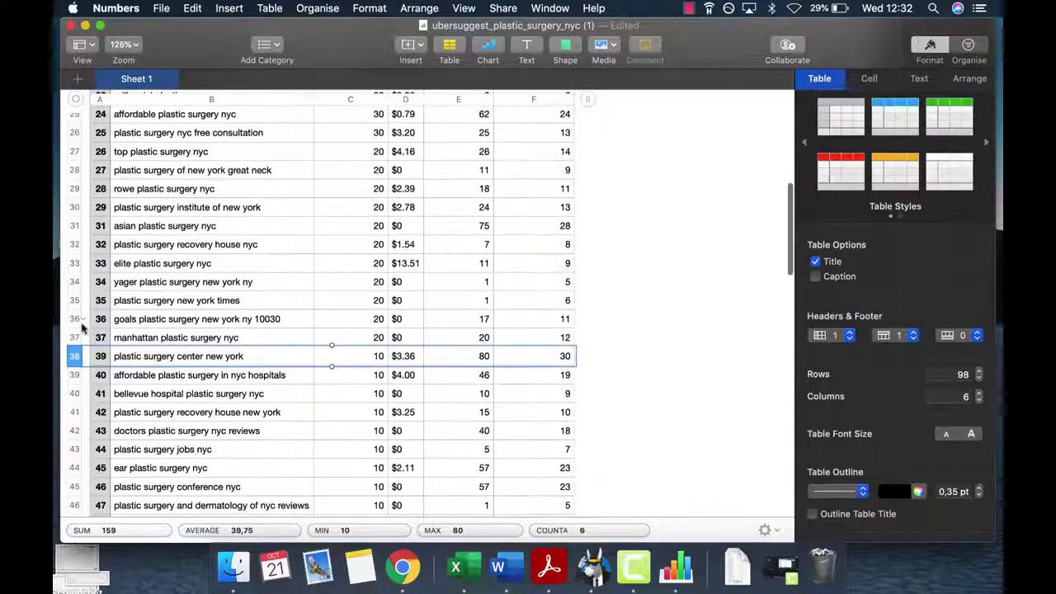
click(77, 319)
right_click(76, 319)
click(141, 389)
Step: Delete the row for the keyword "plastic surgery nurse salary nyc" near the start of the list
scroll(169, 292, up, 1)
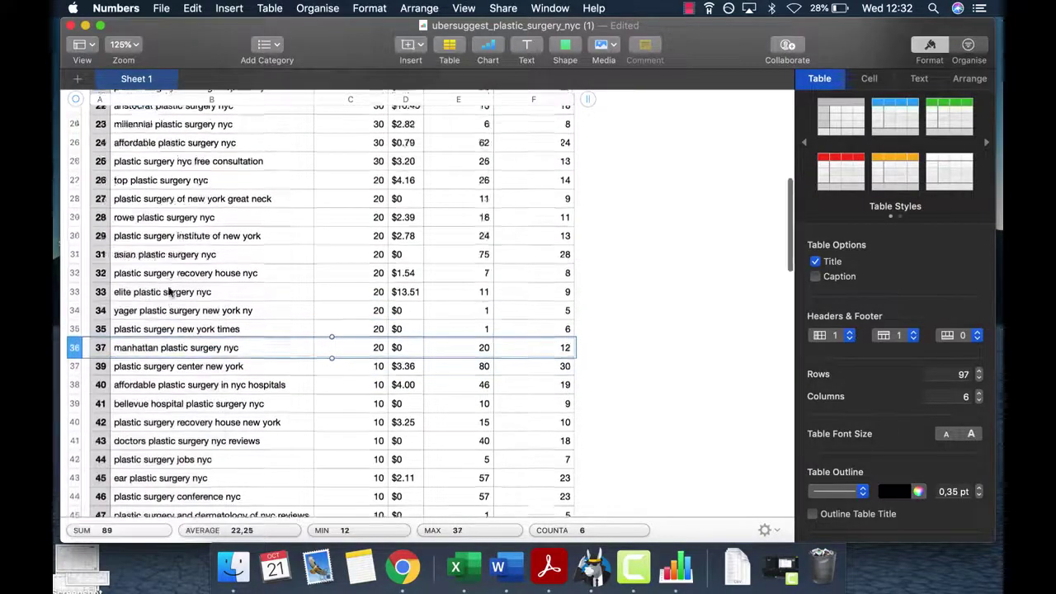
scroll(170, 293, up, 5)
scroll(146, 272, up, 1)
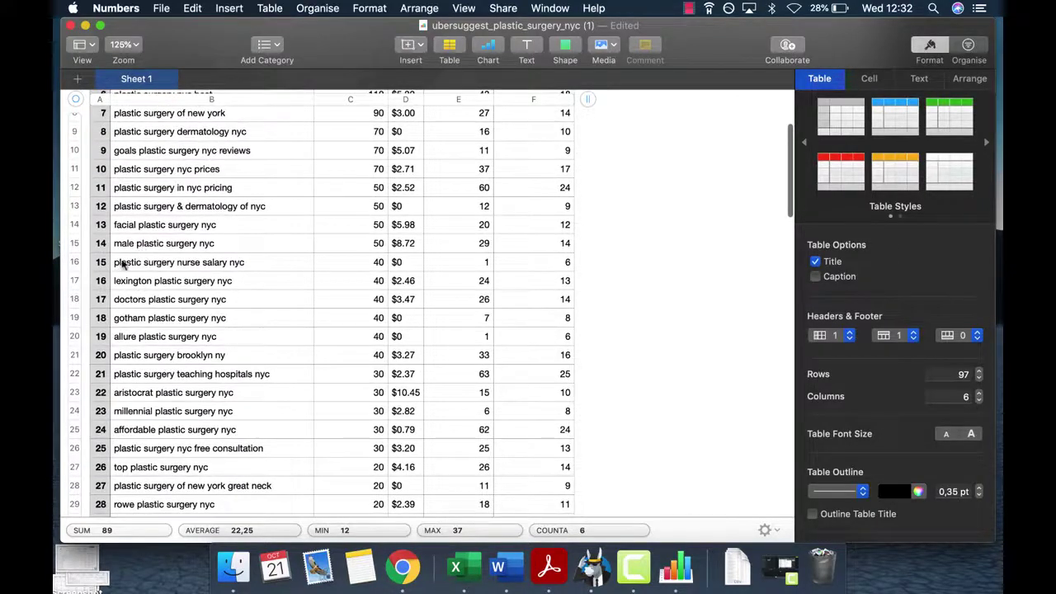
click(75, 262)
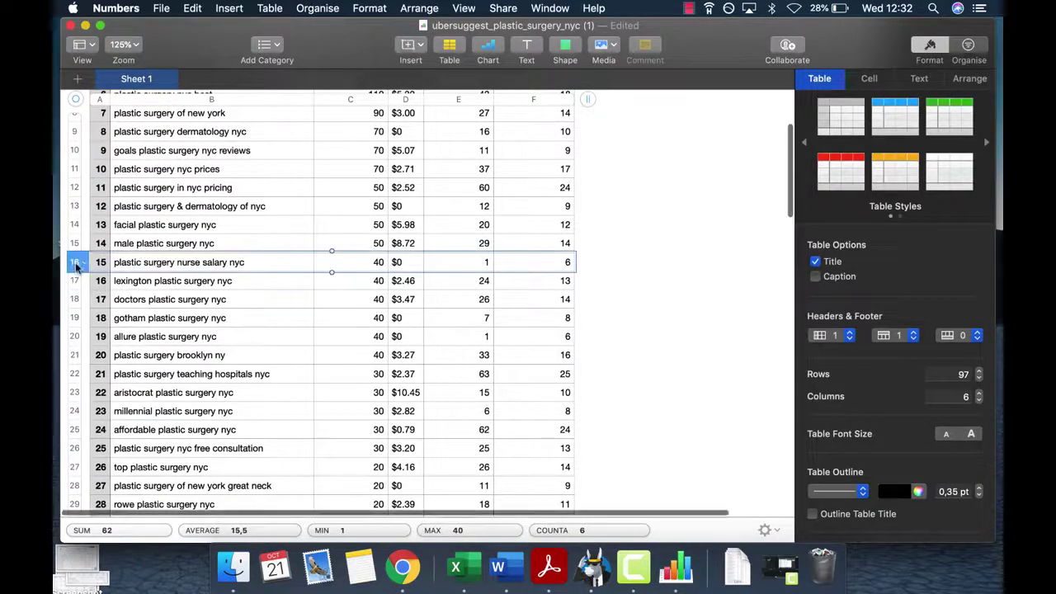
right_click(77, 260)
click(111, 325)
Step: Bold the keywords "plastic surgery in nyc pricing", "plastic surgery nyc", "plastic surgery new york city" and "plastic surgery in nyc"
scroll(239, 280, up, 3)
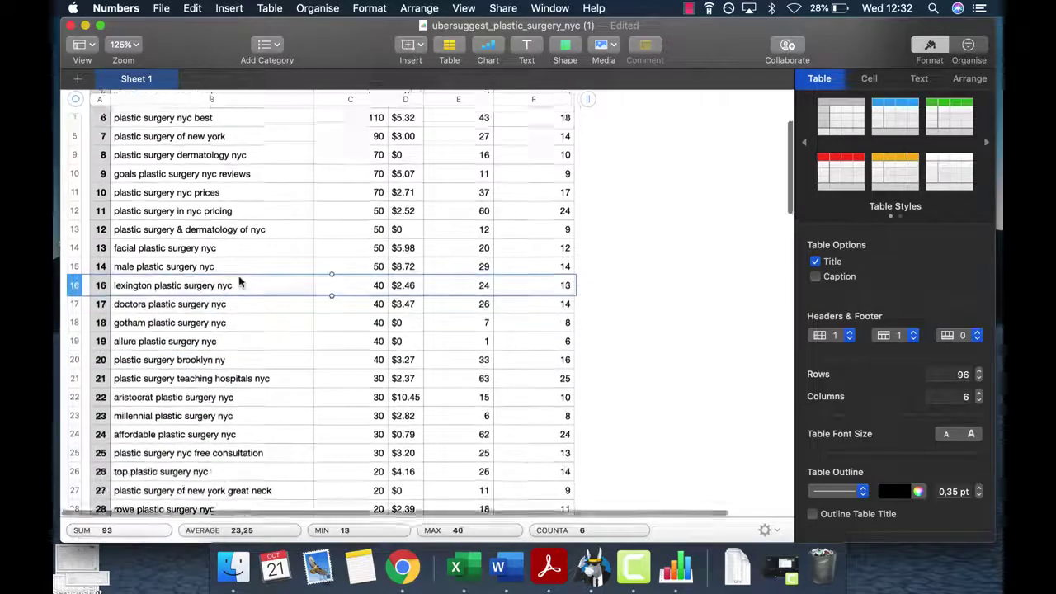
scroll(238, 281, up, 3)
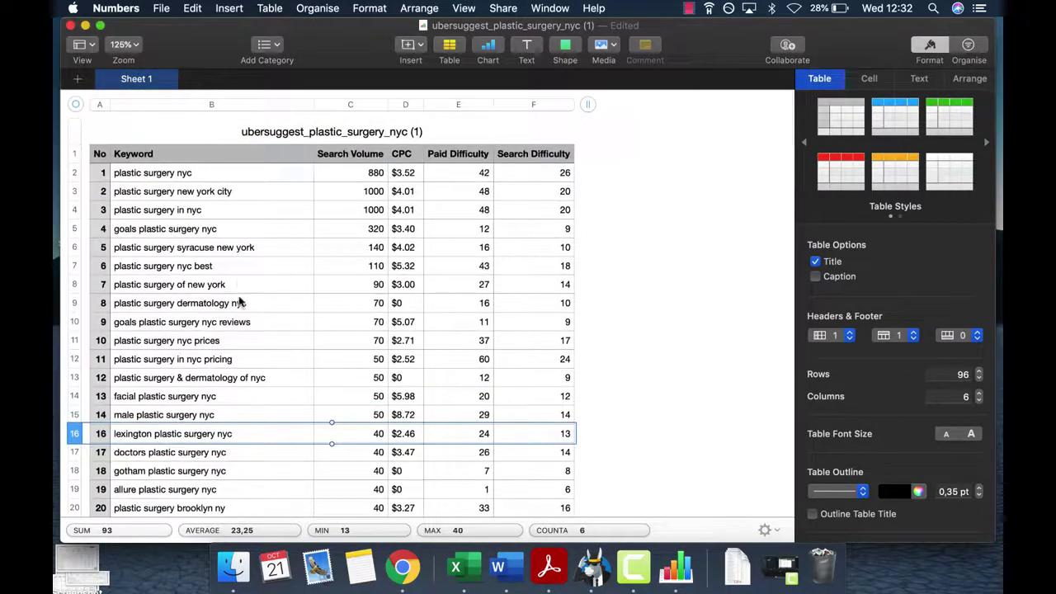
click(120, 362)
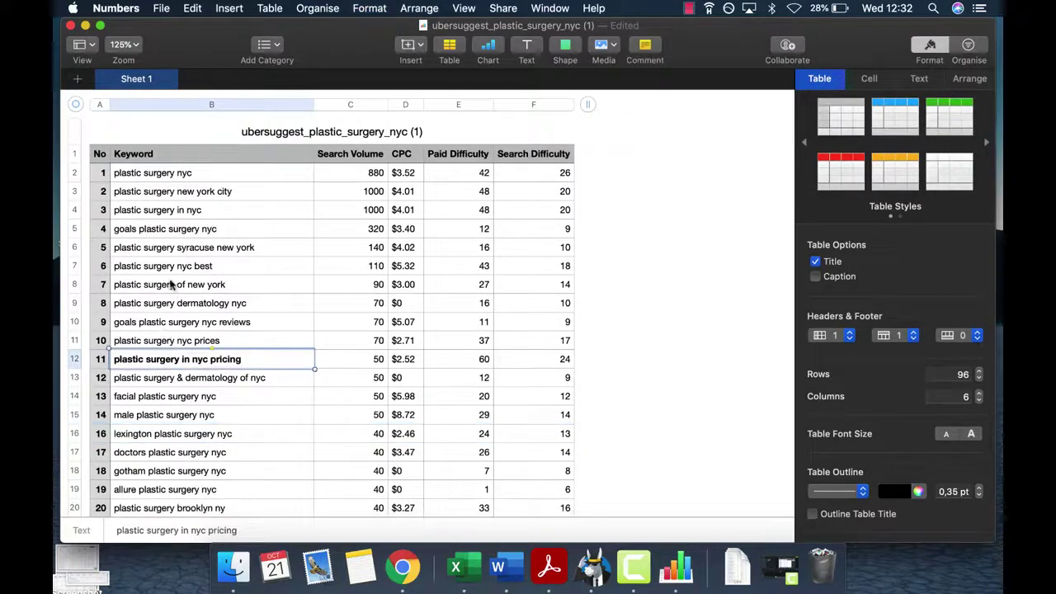
click(160, 176)
key(super+b)
key(Down)
key(super+b)
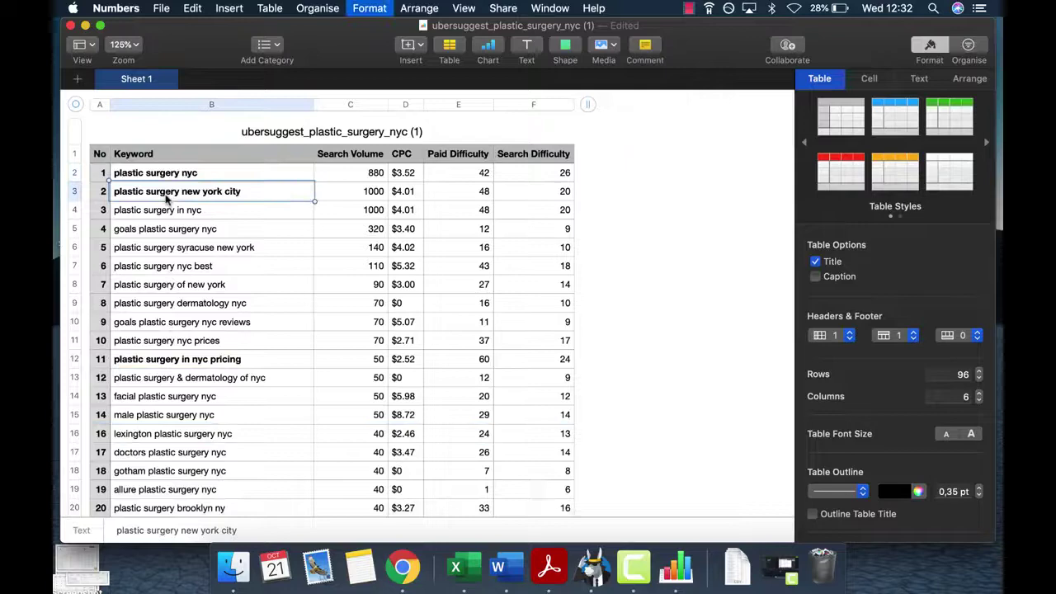
key(Down)
key(super+b)
Step: Delete the row for the keyword "goals plastic surgery nyc"
key(Down)
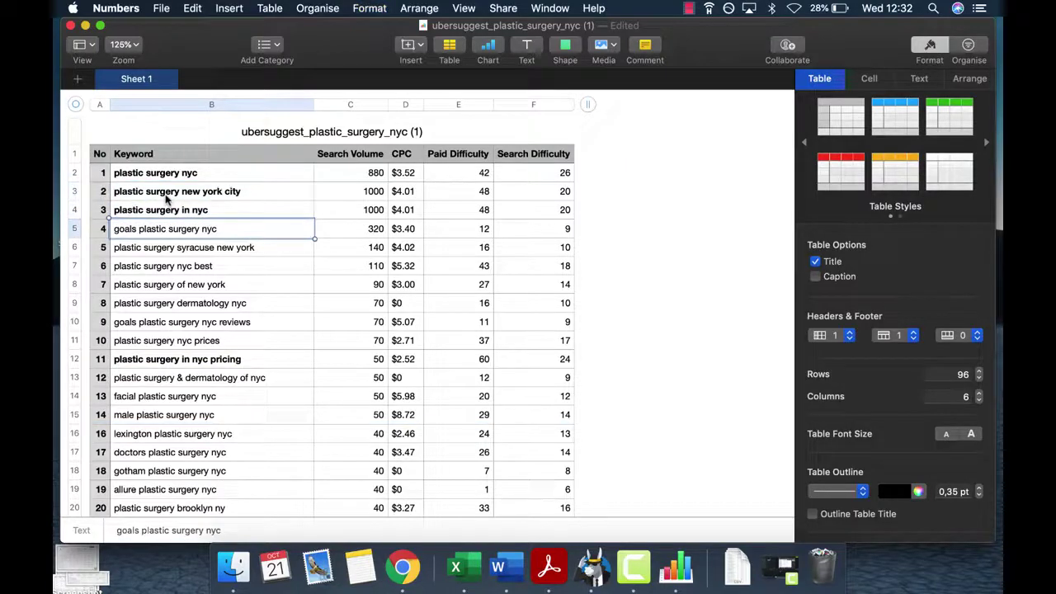
click(83, 231)
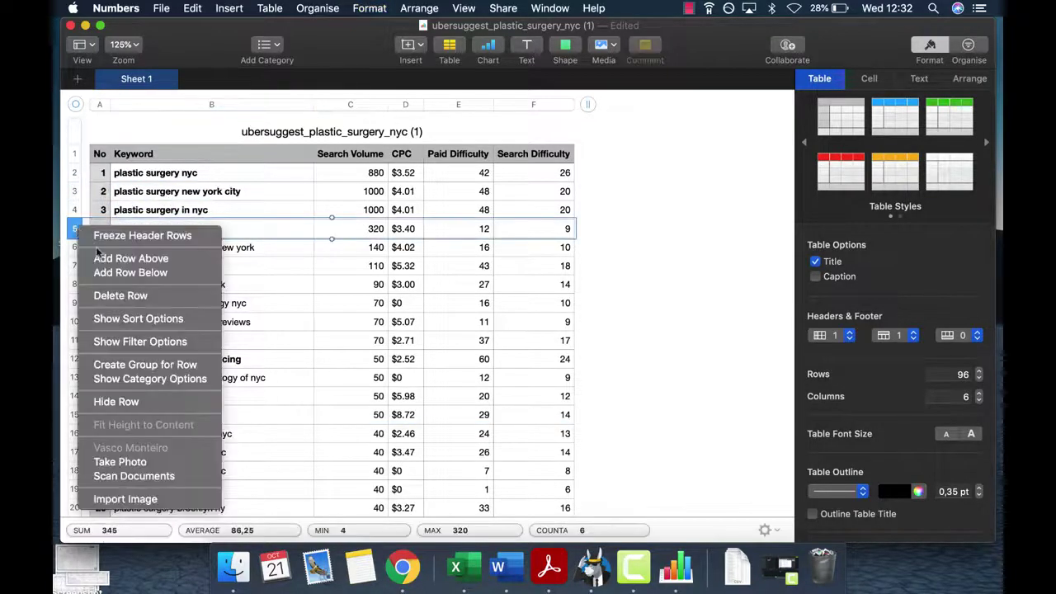
key(Escape)
key(super+BackSpace)
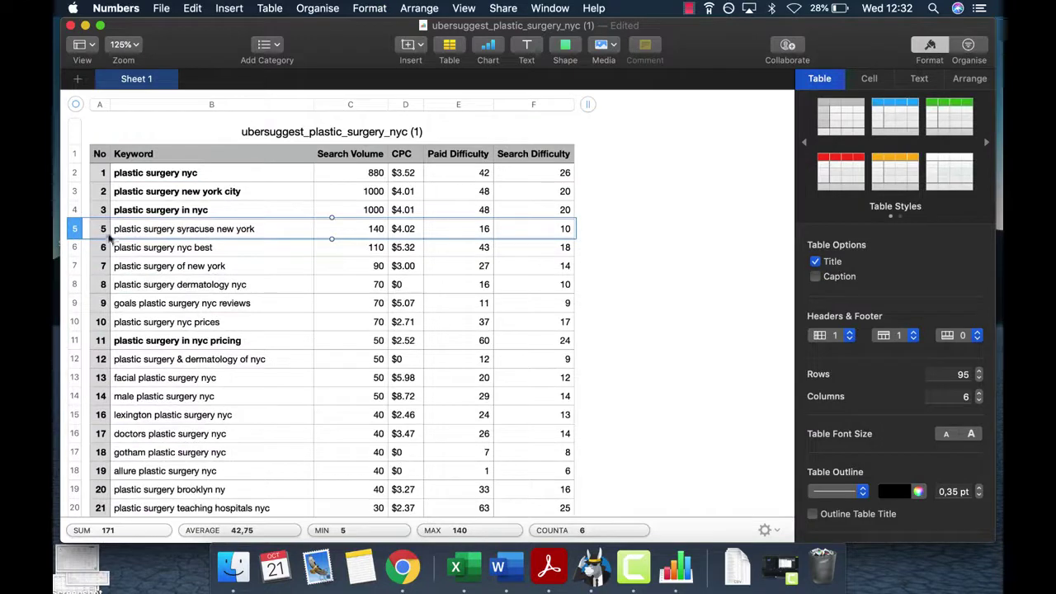
Step: Bold the keywords "plastic surgery syracuse new york", "plastic surgery nyc best", "plastic surgery of new york" and "plastic surgery dermatology nyc"
key(Down)
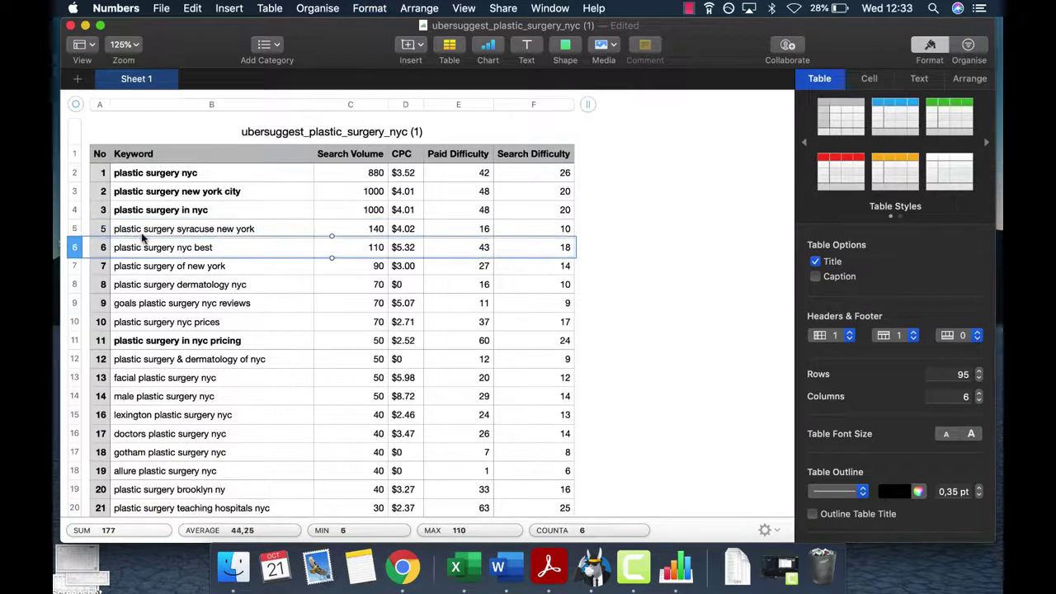
key(Up)
click(142, 234)
key(super+b)
click(151, 250)
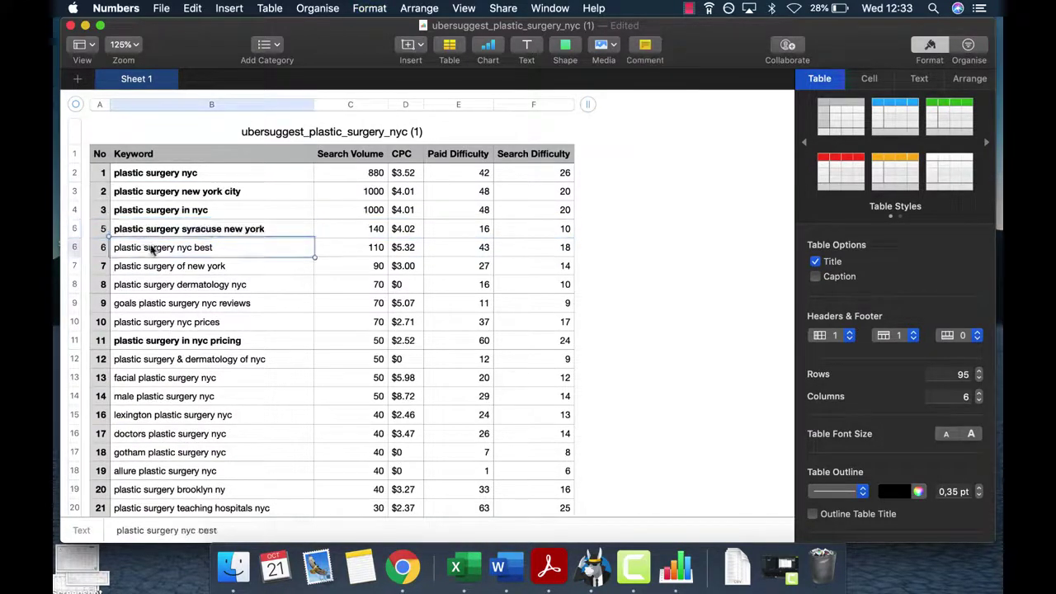
key(super+b)
click(202, 269)
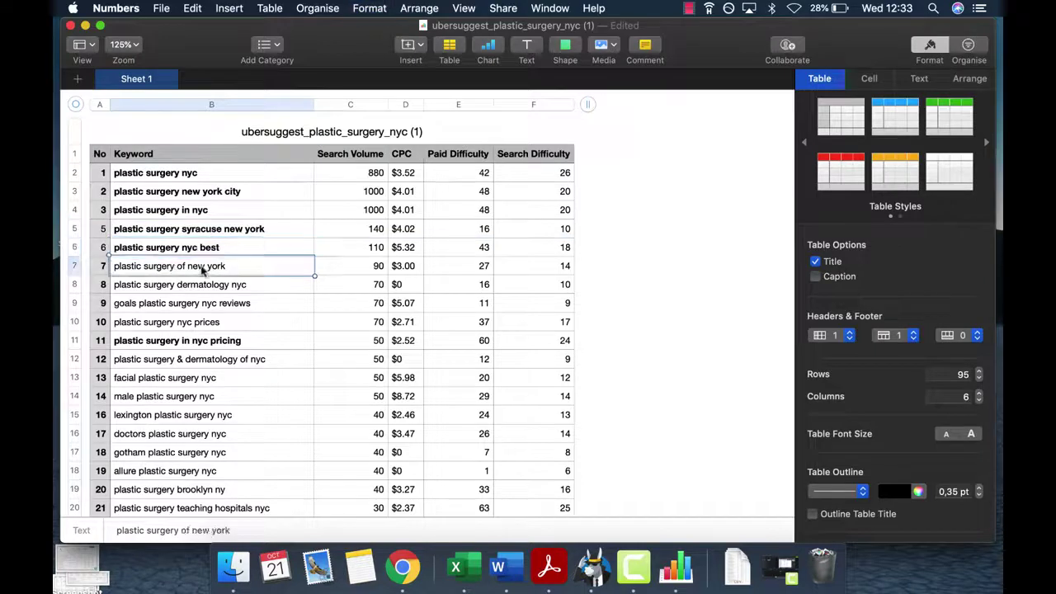
key(super+b)
click(175, 291)
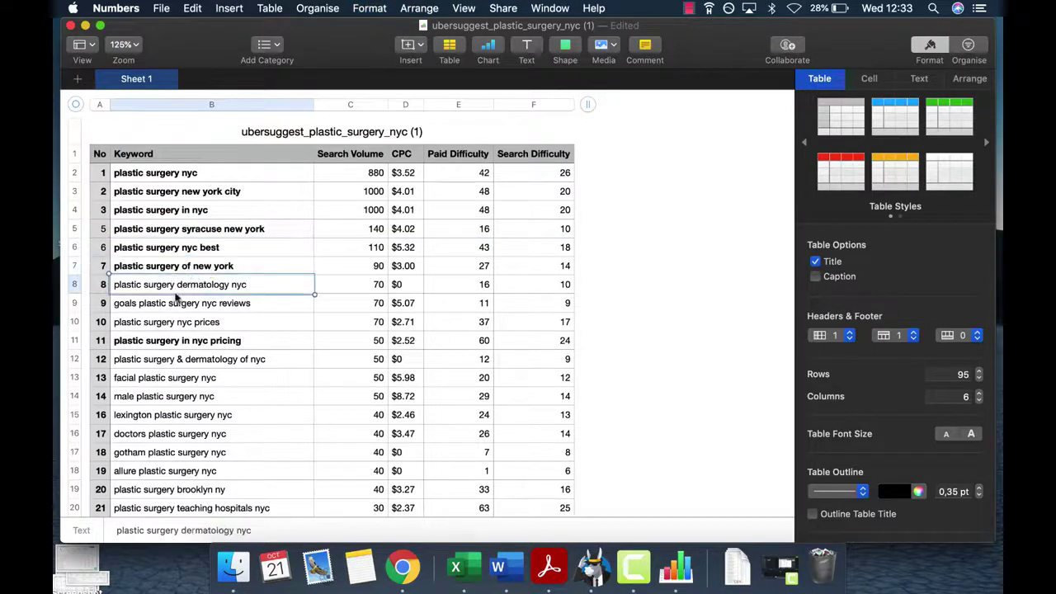
key(super+b)
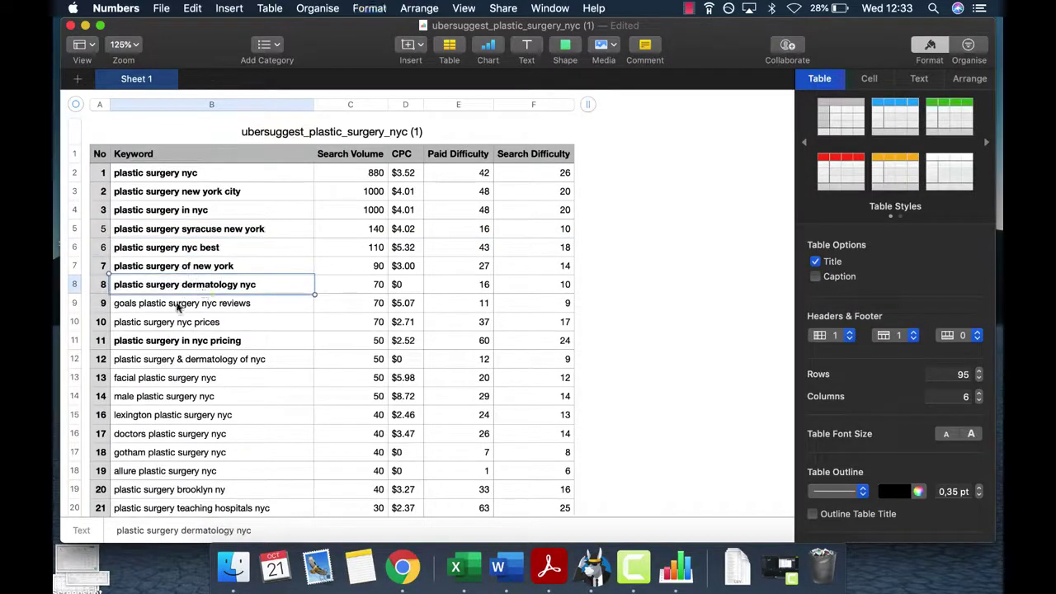
Step: Delete the row for the keyword "goals plastic surgery nyc reviews"
click(74, 302)
right_click(74, 303)
click(96, 323)
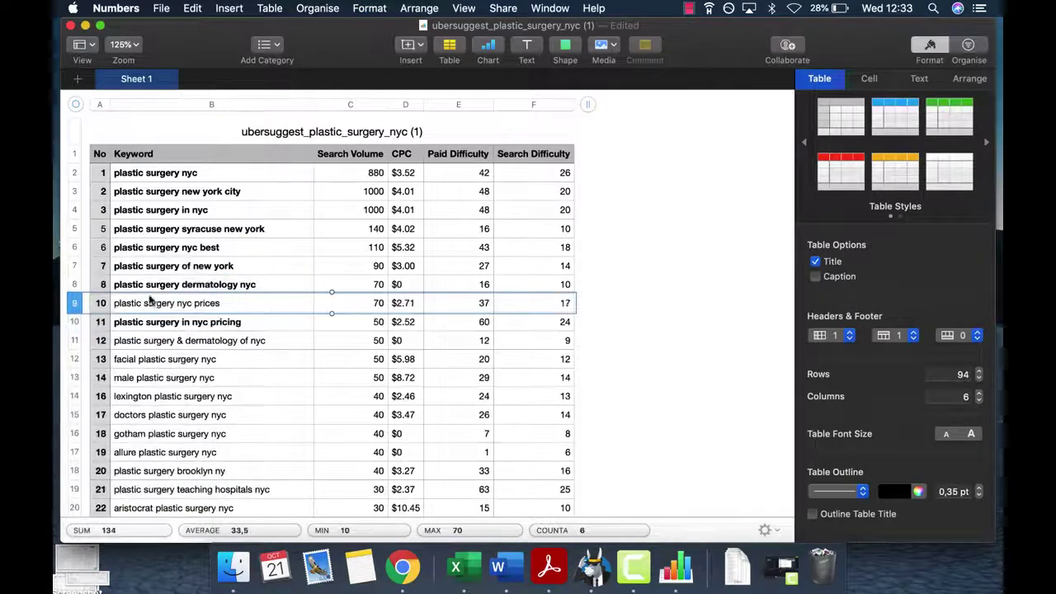
Step: Bold the keywords "plastic surgery nyc prices", "plastic surgery & dermatology of nyc" and "facial plastic surgery nyc"
click(170, 303)
key(super+b)
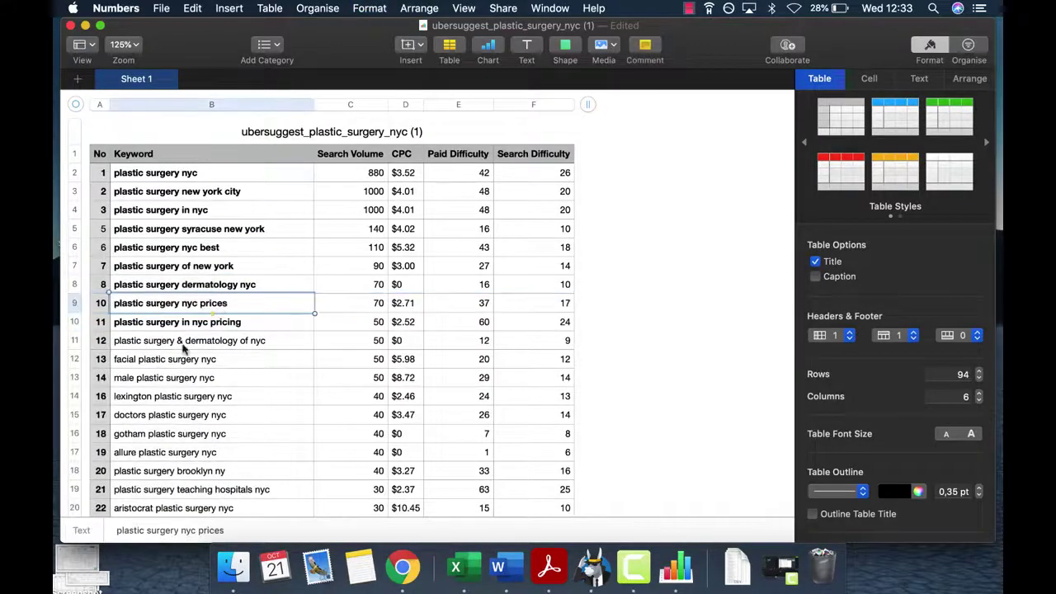
click(181, 341)
key(super+b)
click(185, 359)
key(super+b)
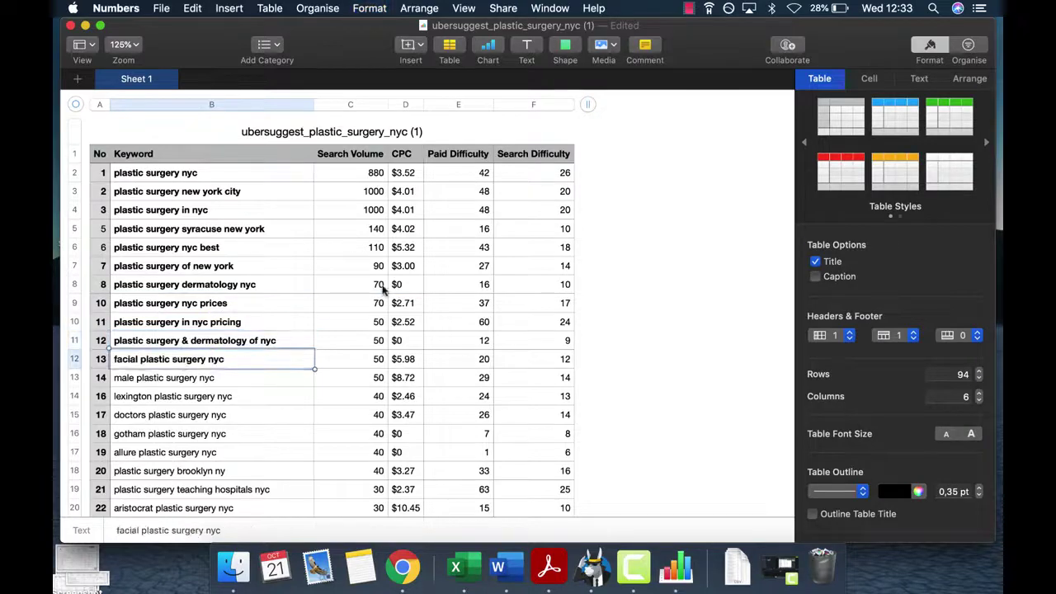
Step: Look over the bolded keywords and their volume and difficulty columns at the start of the list
scroll(318, 208, down, 1)
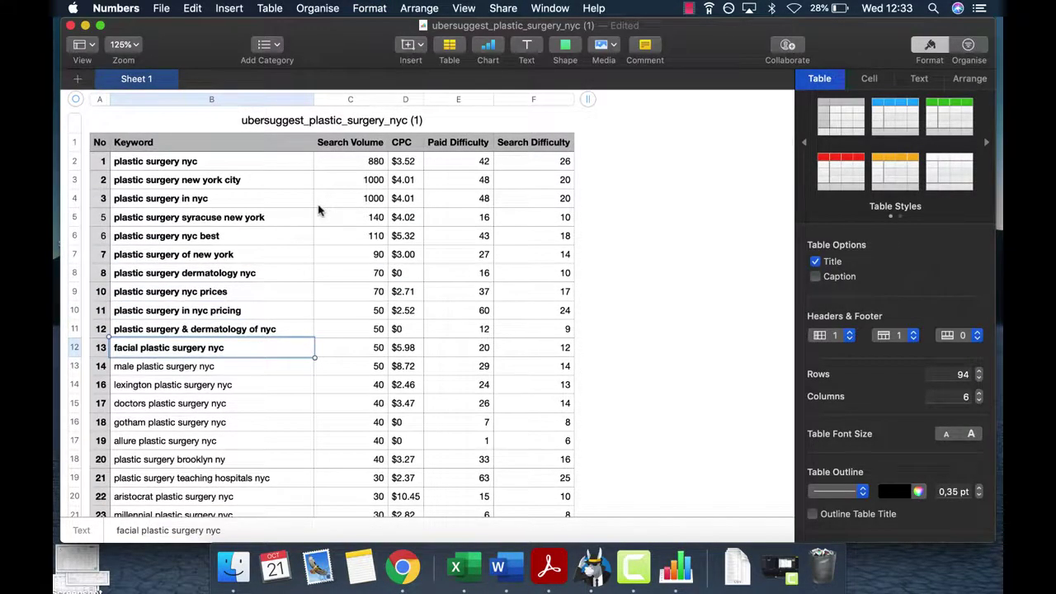
click(641, 196)
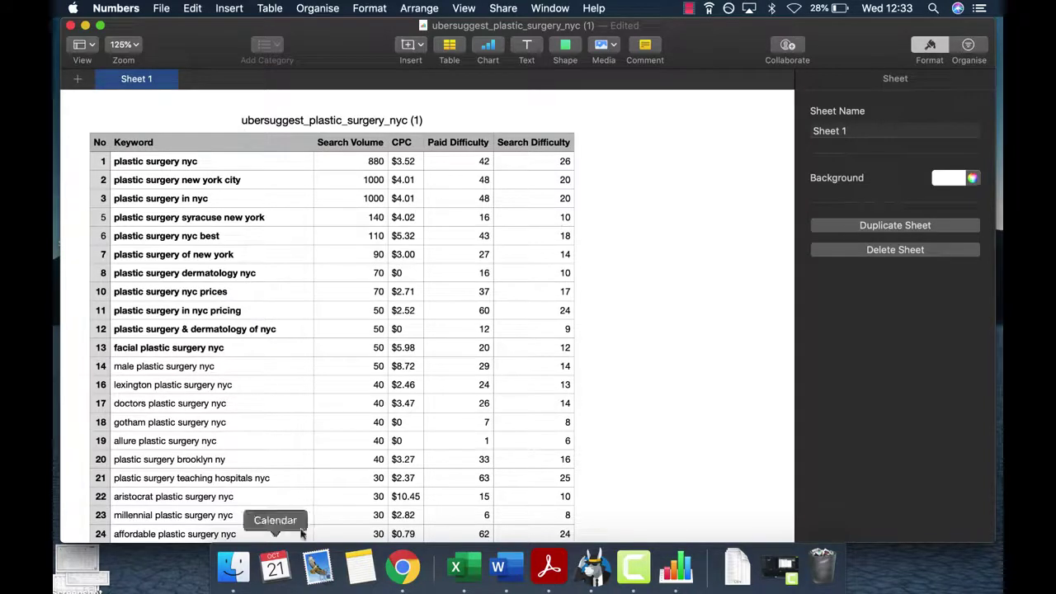
click(289, 168)
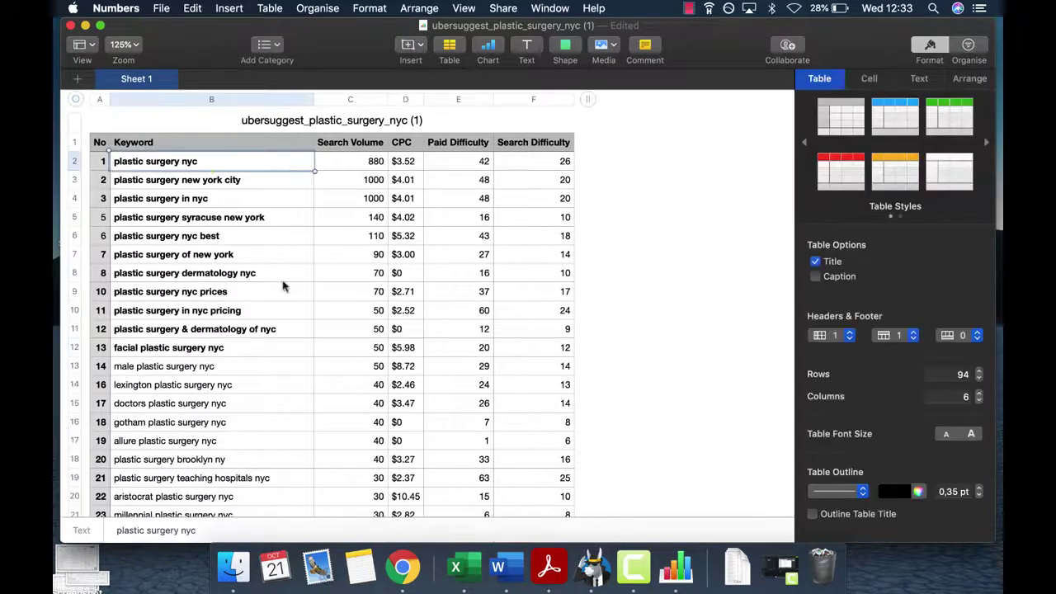
scroll(283, 495, down, 3)
scroll(282, 498, up, 3)
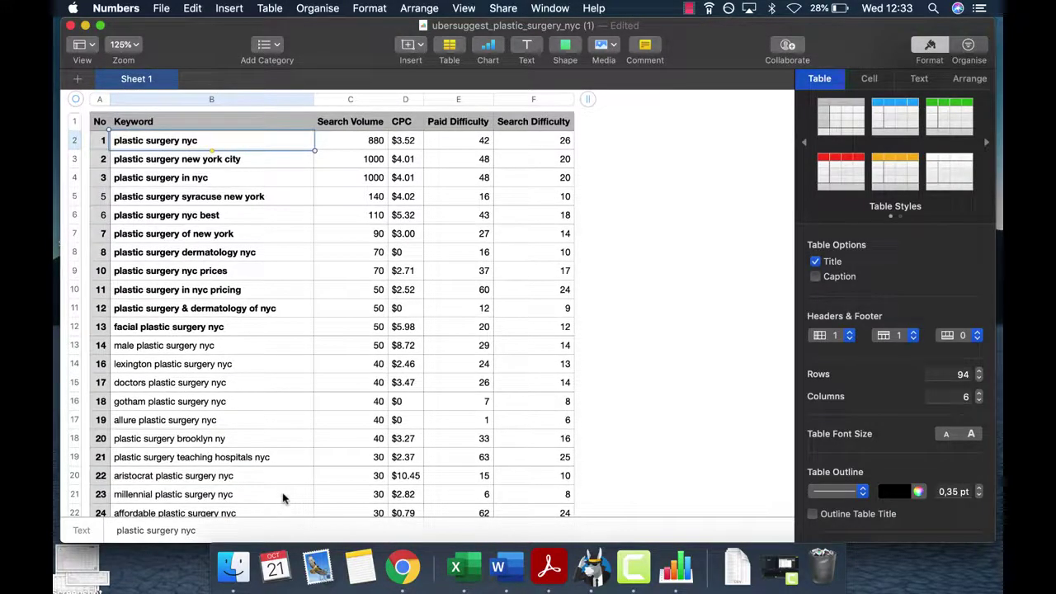
scroll(428, 221, up, 2)
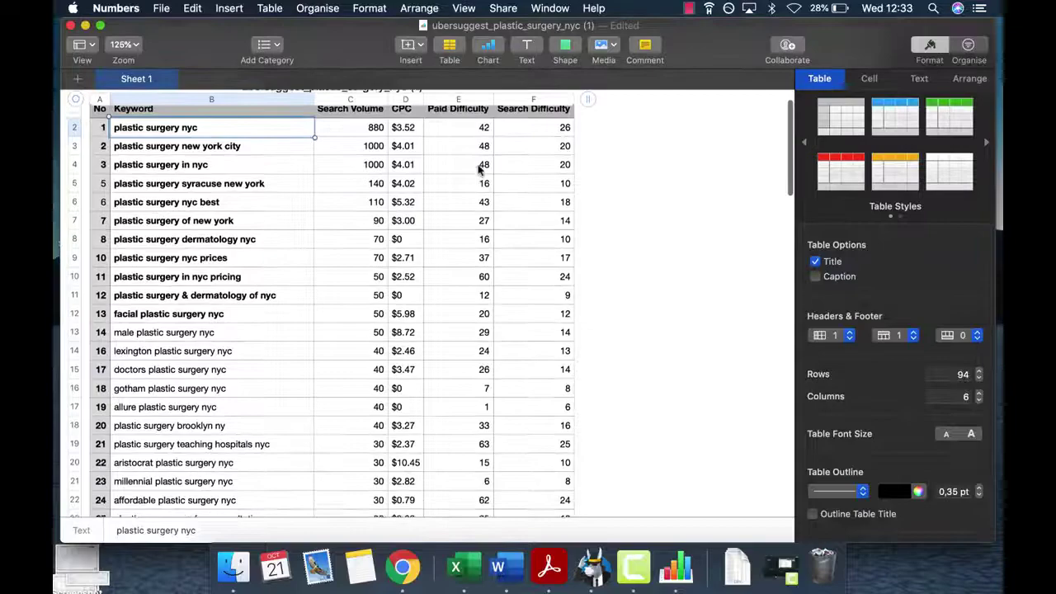
Step: Examine the low-volume keywords further down and select the Search Volume cells of keywords 79 to 93
scroll(349, 238, down, 20)
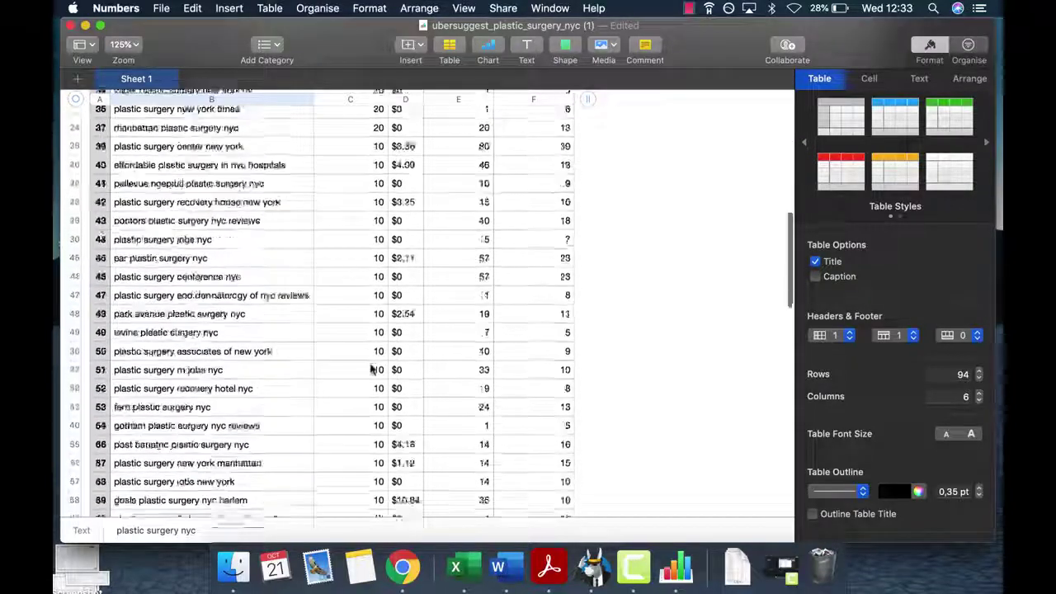
scroll(371, 370, down, 5)
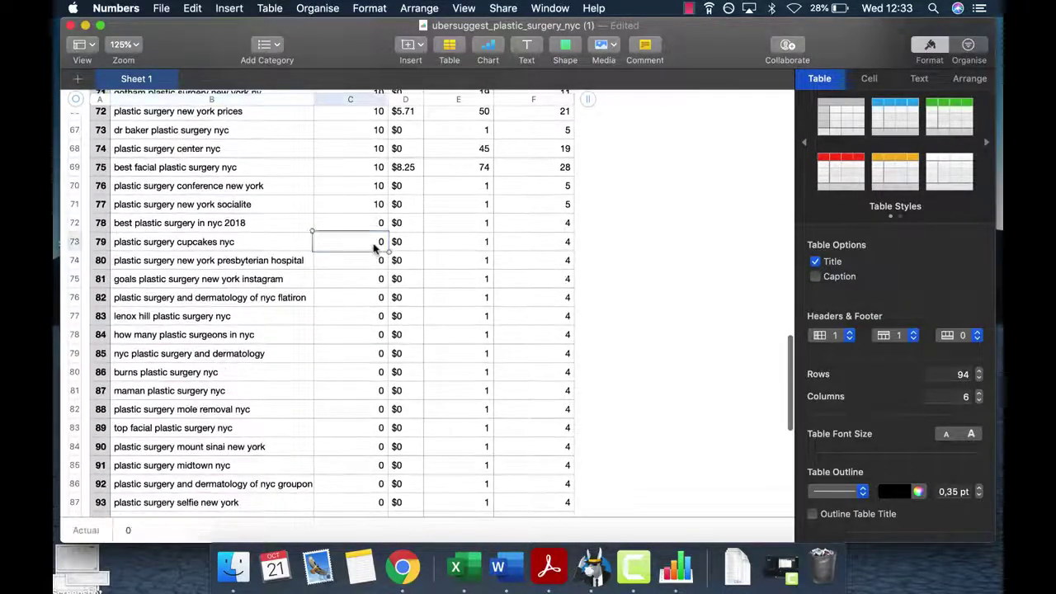
drag(377, 243, 375, 501)
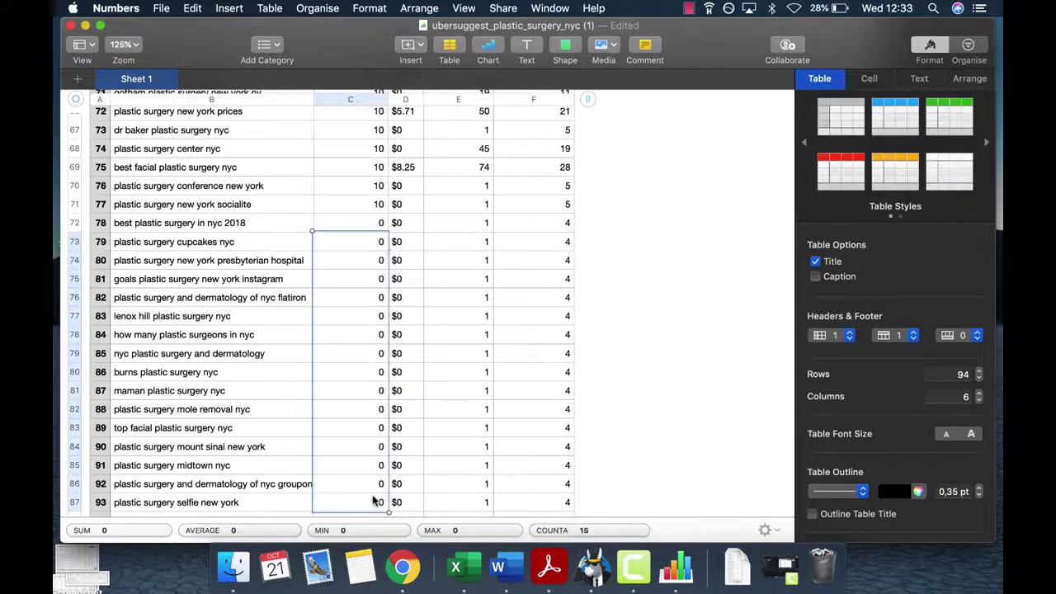
Step: Extend the Search Volume selection from keyword 79 to keyword 100, and select the Search Volume cell of "plastic surgery new york socialite"
scroll(377, 501, down, 3)
scroll(376, 457, down, 3)
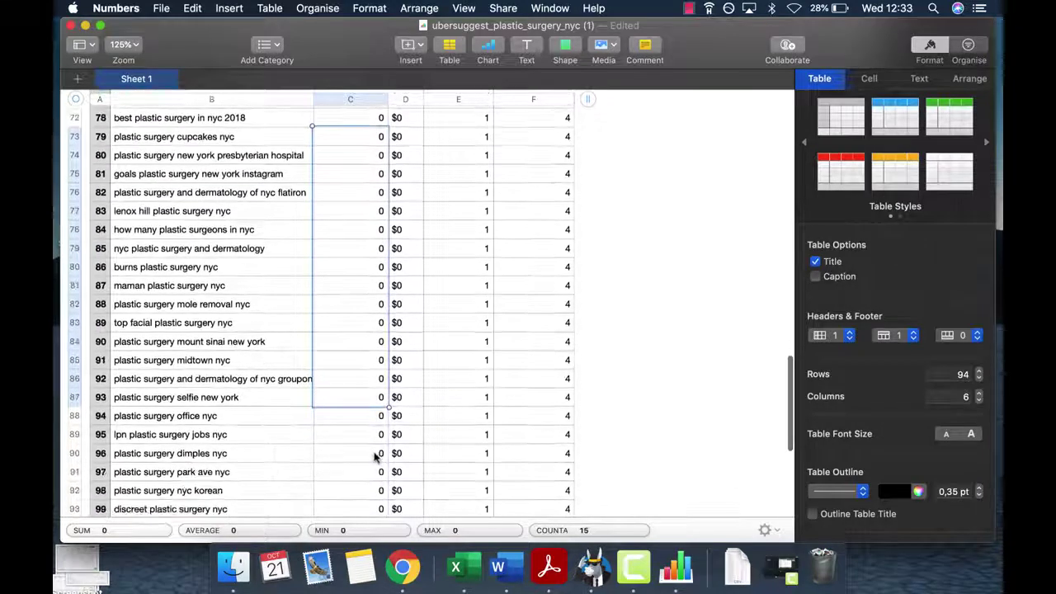
drag(374, 456, 377, 490)
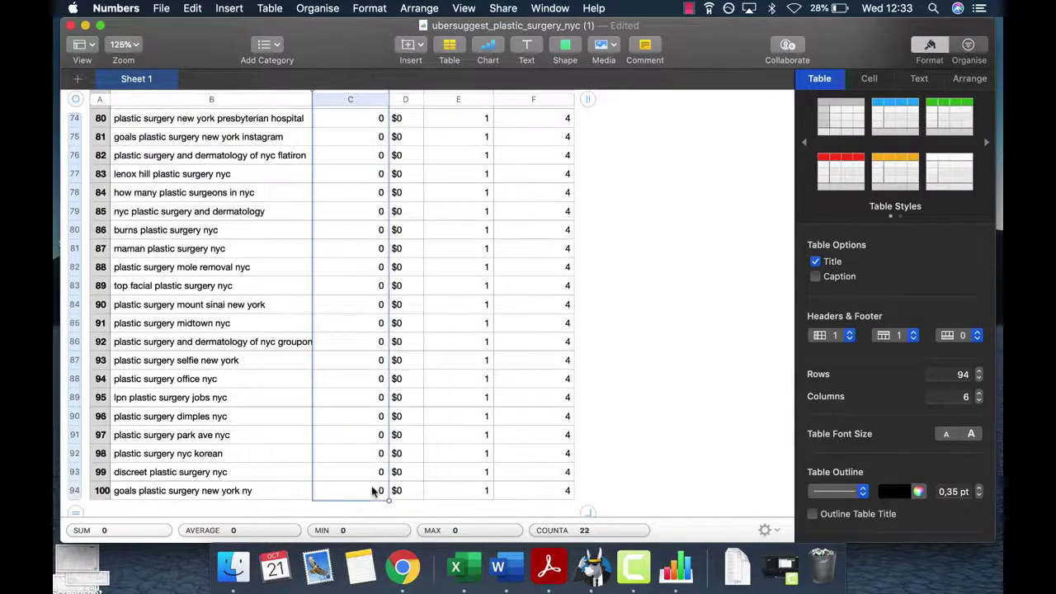
scroll(367, 350, up, 5)
scroll(369, 350, up, 3)
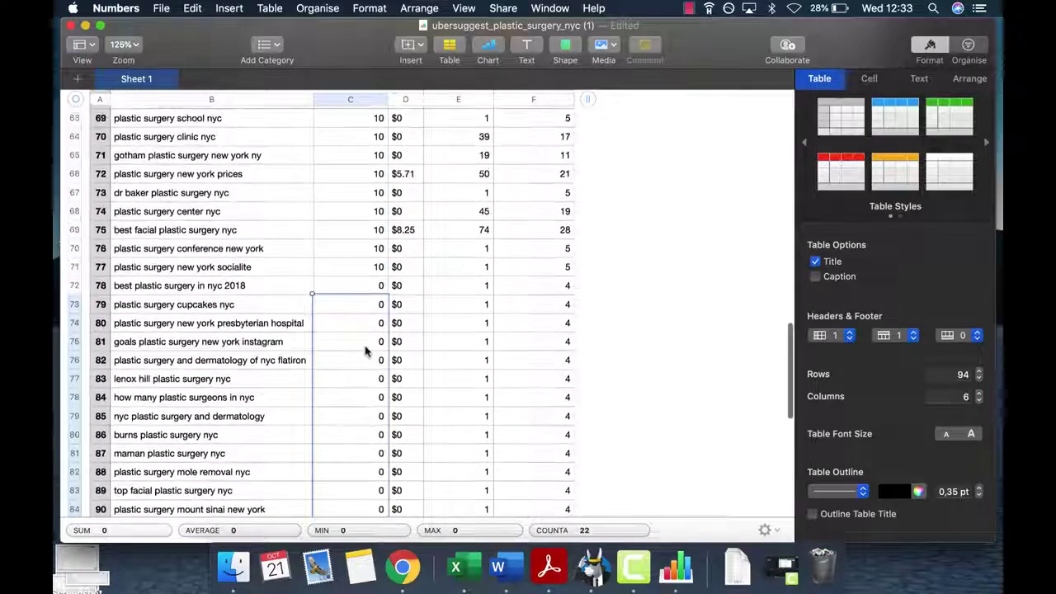
click(364, 329)
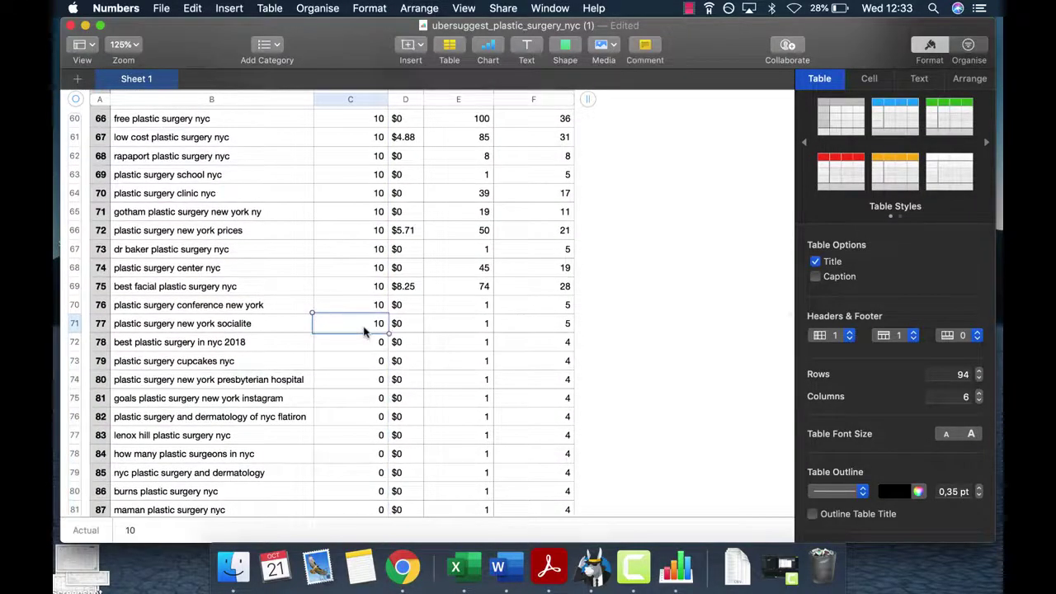
Step: Compare the Search Volume of "plastic surgery nyc" with the lower values by selecting the Search Volume cells of keywords 21 to 52
scroll(366, 330, up, 20)
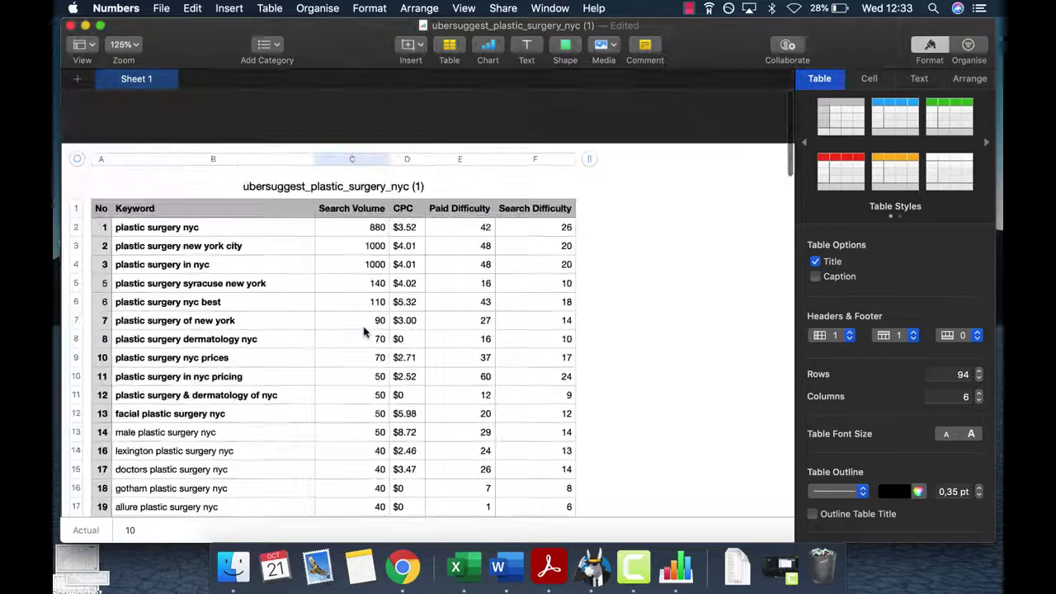
click(359, 177)
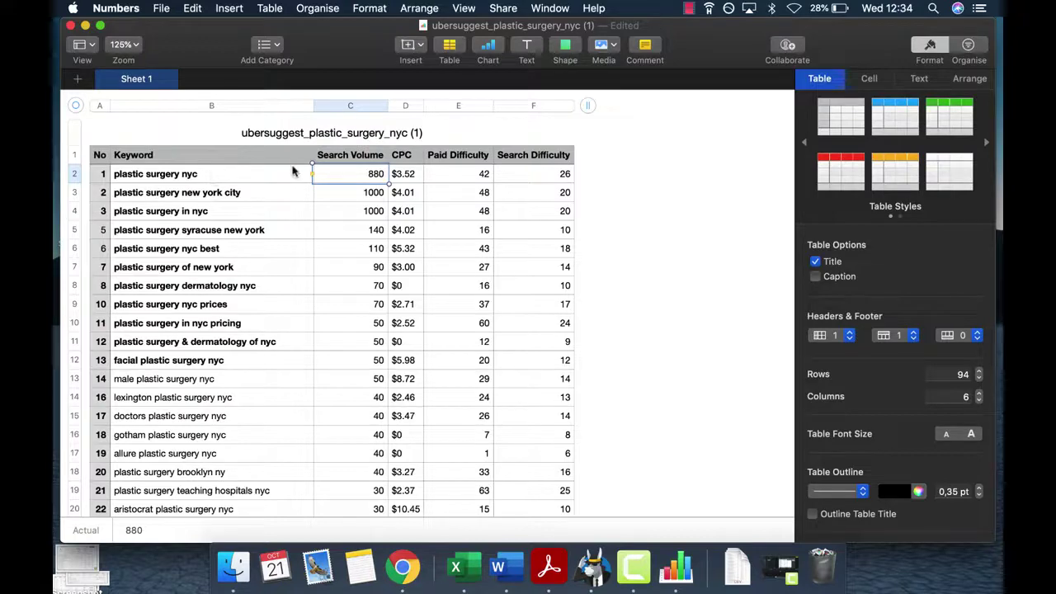
scroll(334, 241, down, 5)
scroll(334, 241, down, 2)
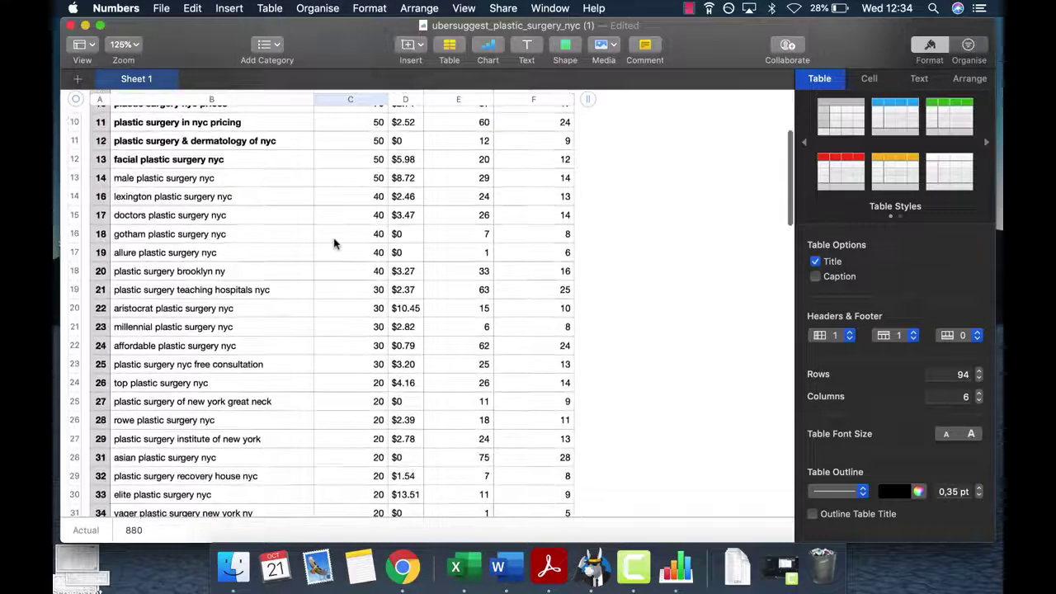
click(356, 292)
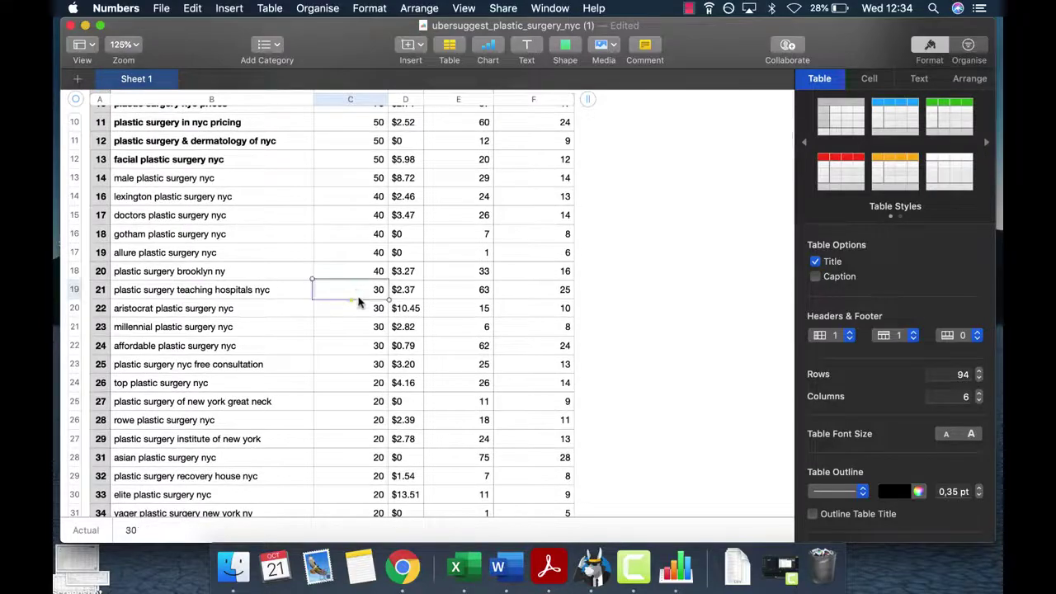
scroll(359, 304, down, 2)
scroll(360, 330, down, 6)
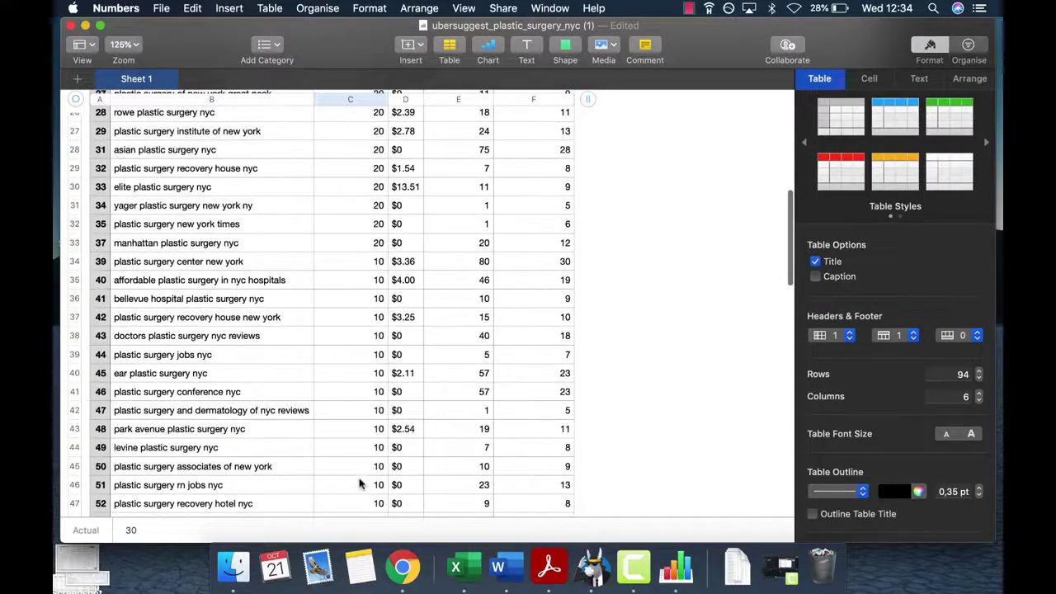
shift+click(363, 499)
scroll(366, 413, up, 12)
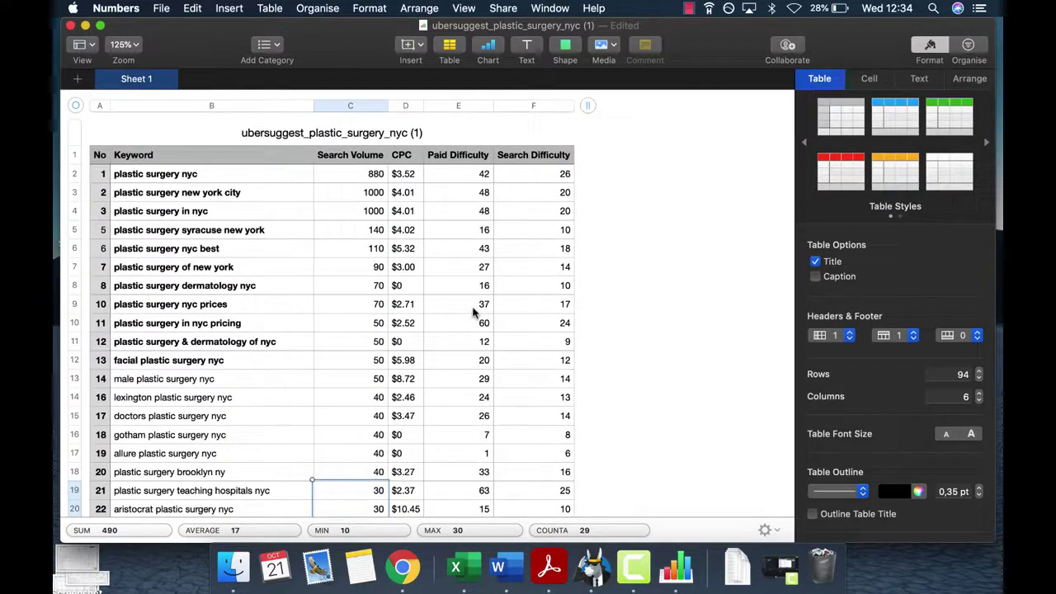
Step: Select the keyword "plastic surgery nyc" and check the mid-list search volumes from keyword 26 down, ending on the cell for keyword 41
click(272, 179)
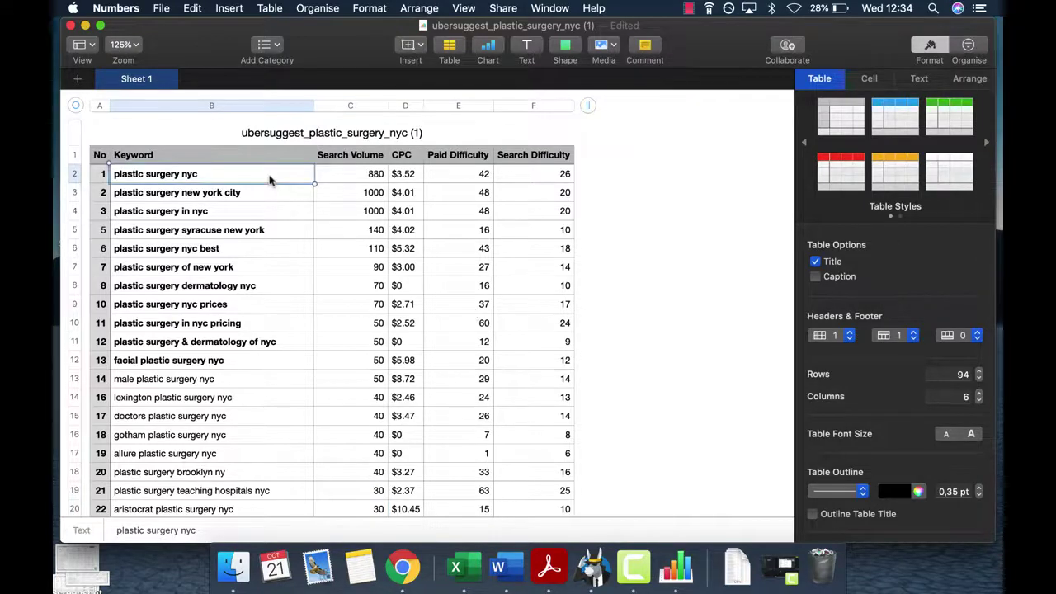
scroll(342, 207, down, 5)
scroll(343, 206, down, 5)
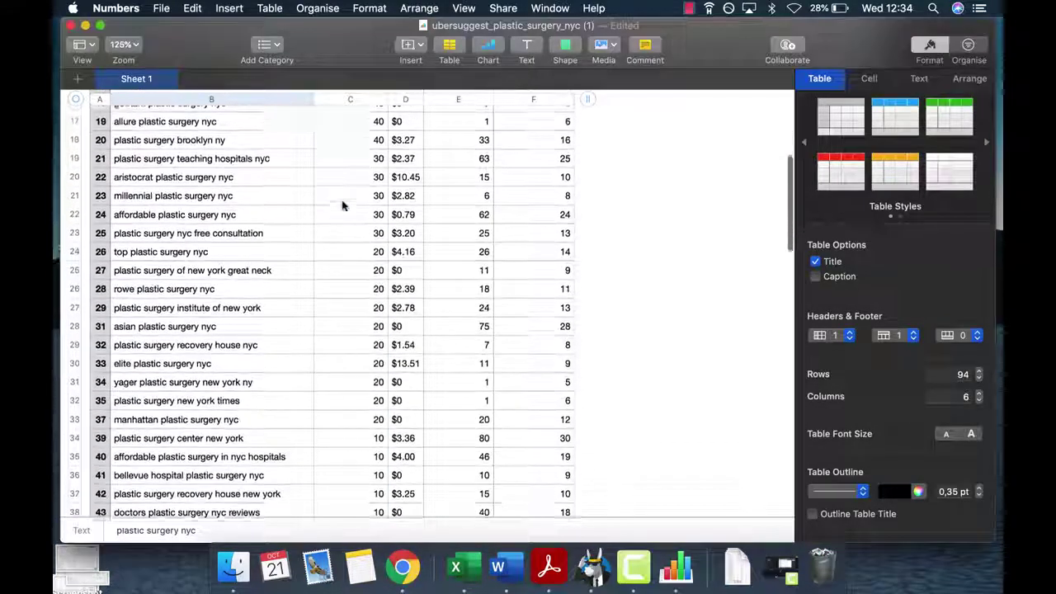
drag(366, 250, 361, 491)
click(360, 472)
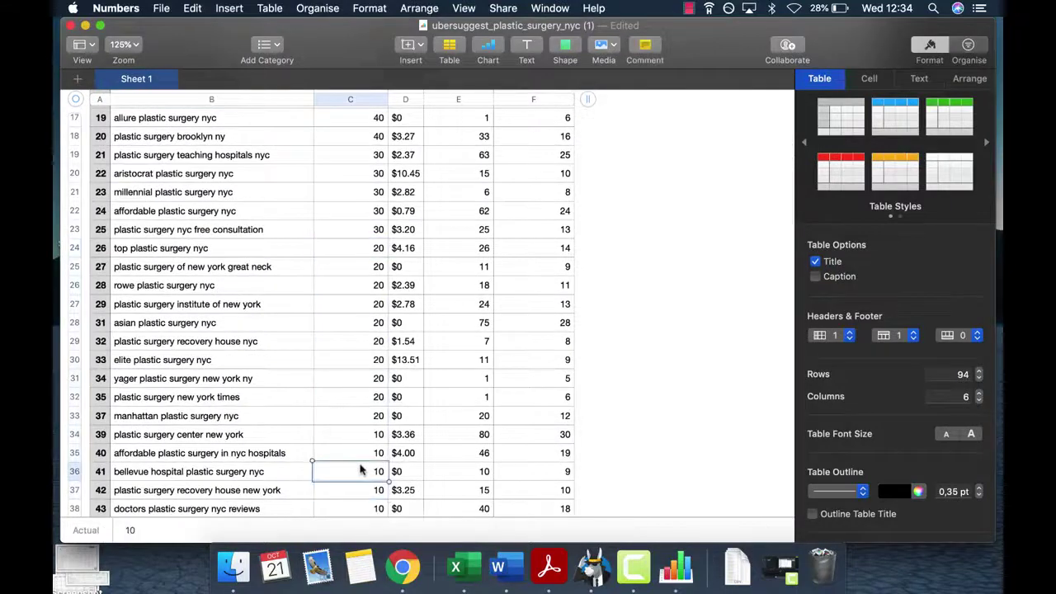
Step: Select the Search Volume cell of "plastic surgery nyc" and the Search Volume cells of keywords 21 to 43 to review them
scroll(360, 469, up, 10)
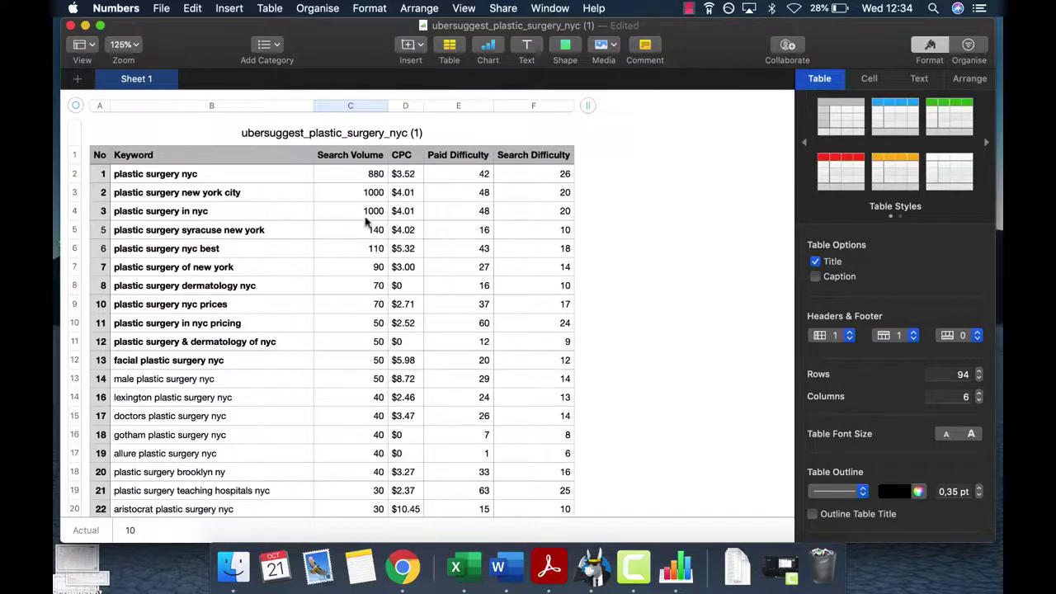
click(368, 175)
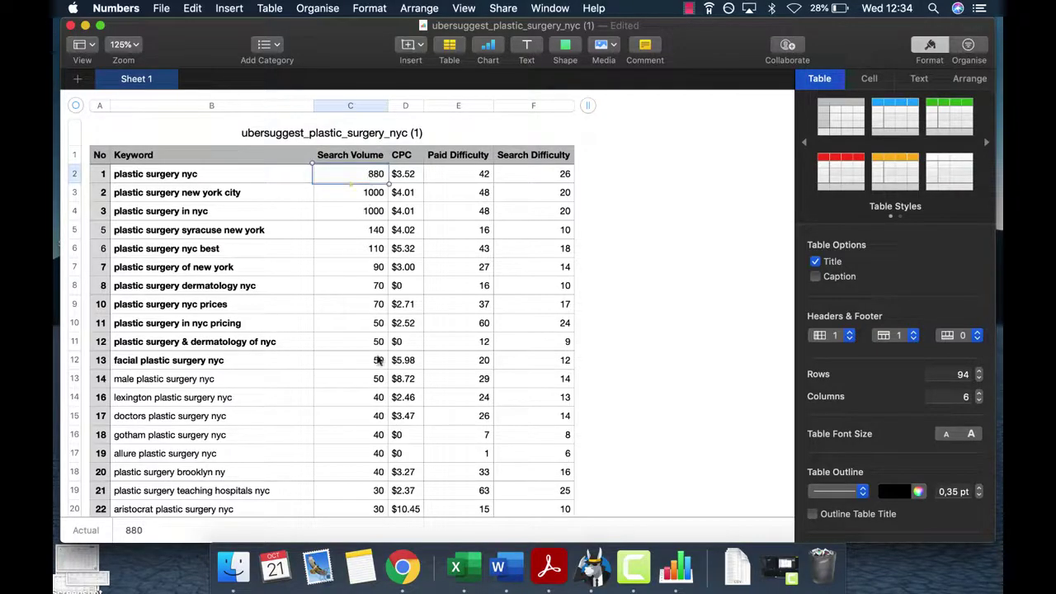
scroll(378, 361, down, 5)
drag(377, 307, 376, 349)
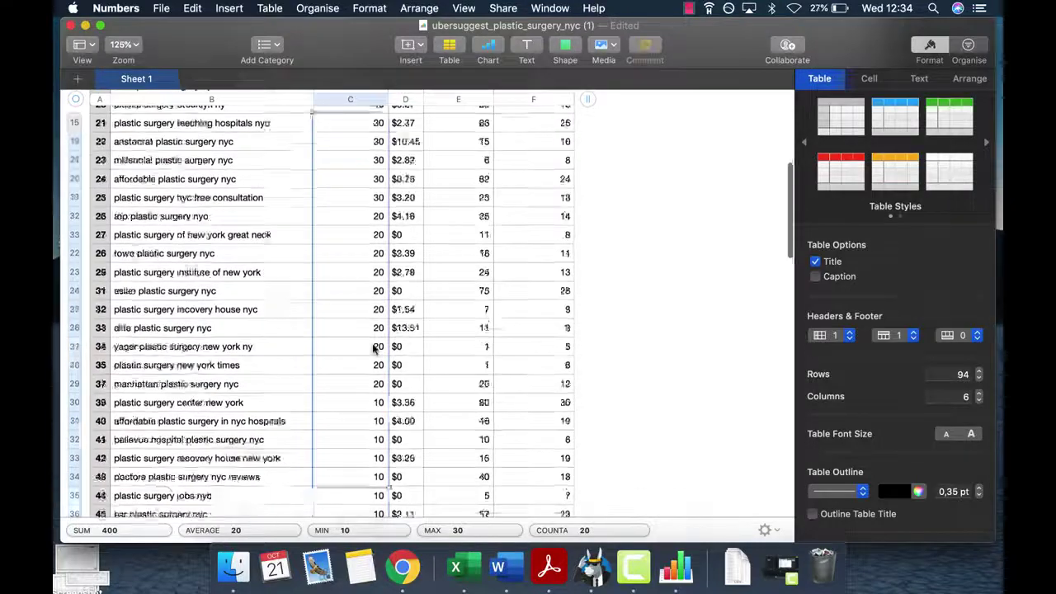
scroll(375, 348, down, 5)
scroll(371, 484, down, 4)
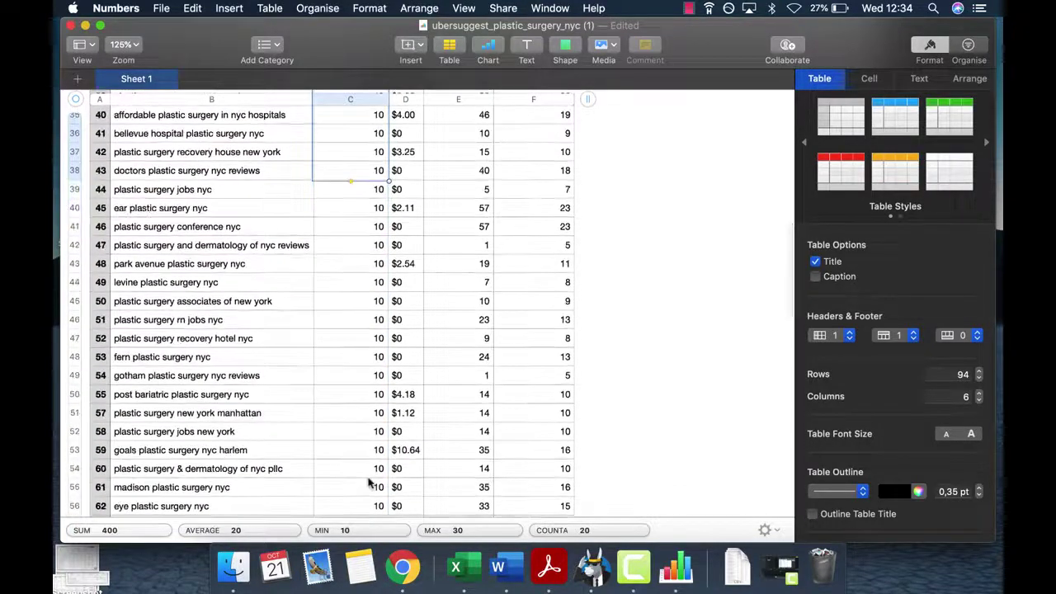
scroll(377, 471, up, 15)
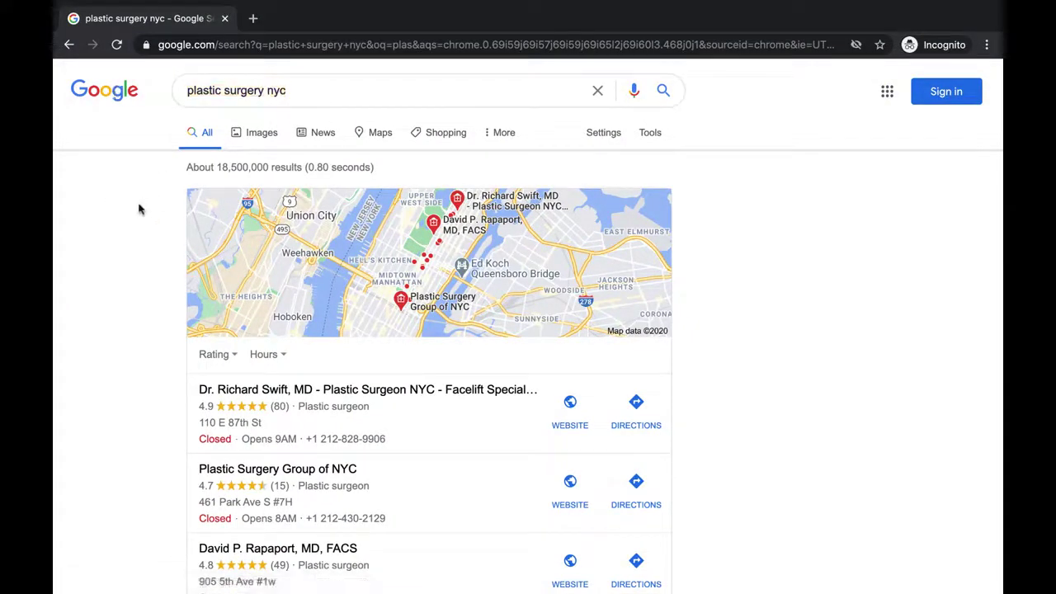
Step: Switch to the Google results for "plastic surgery nyc" in Chrome and highlight the related search "best plastic surgery nyc"
scroll(137, 251, down, 20)
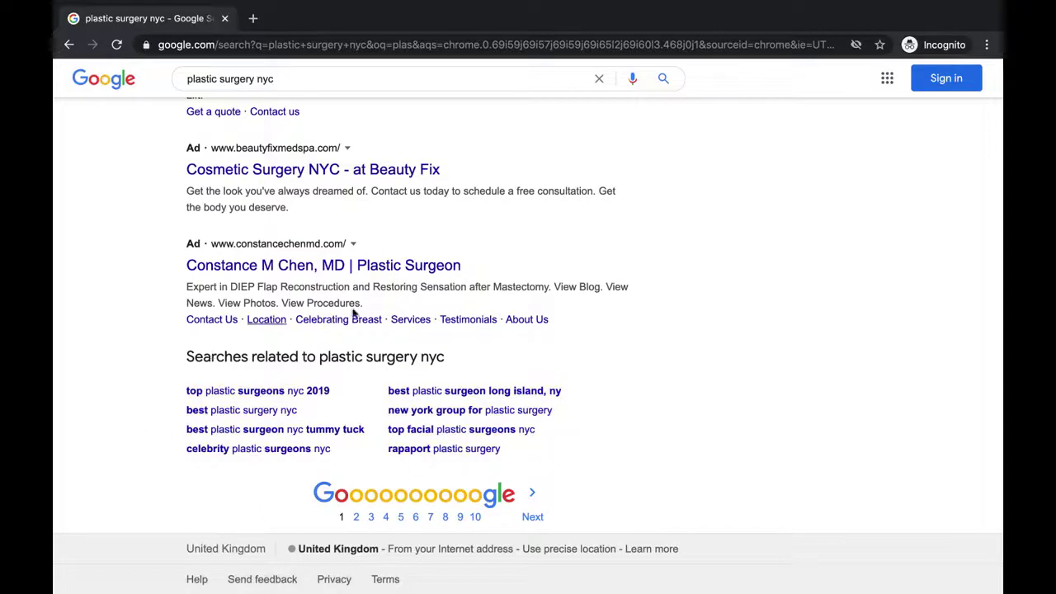
key(ctrl+Left)
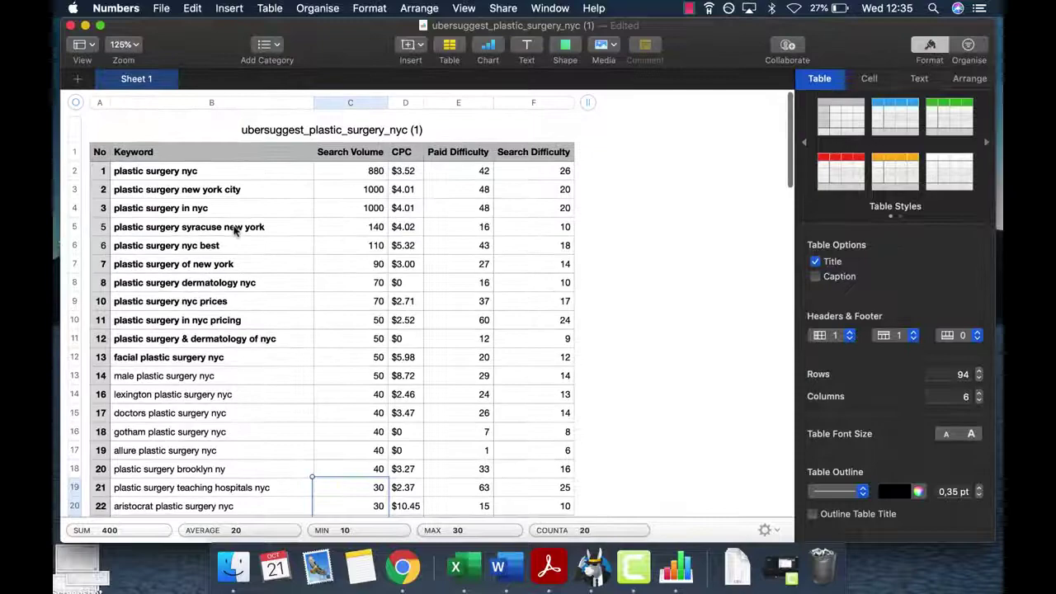
key(ctrl+Right)
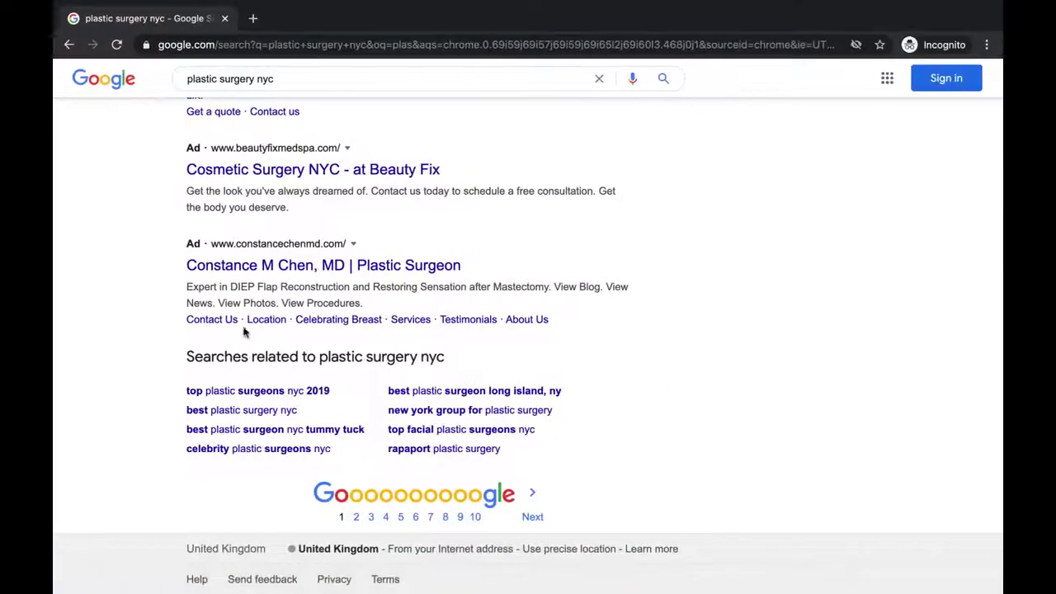
drag(168, 413, 302, 410)
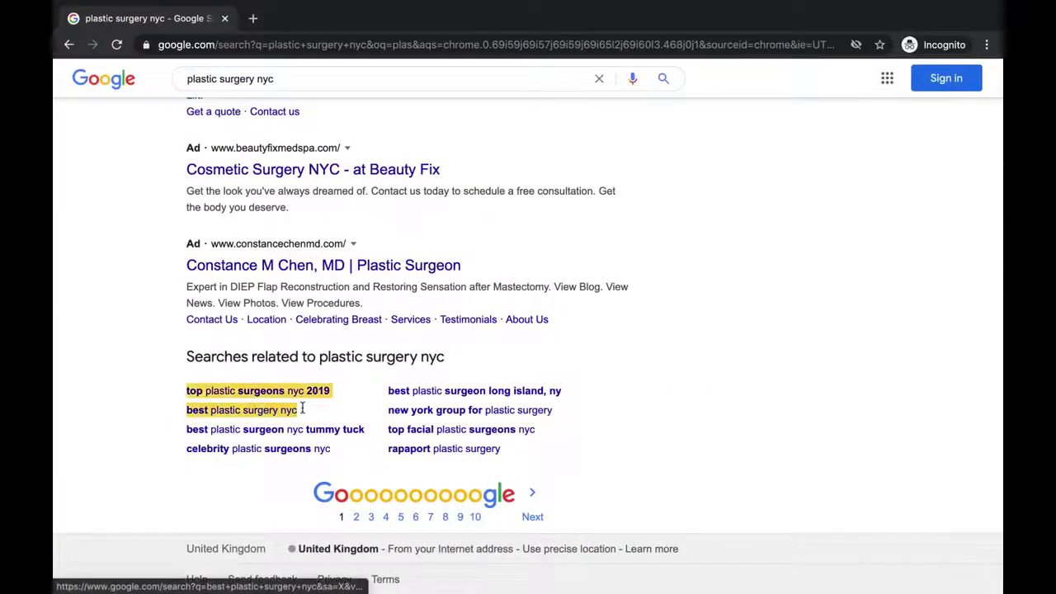
Step: Switch to Numbers, search the keyword list for "best plastic" and select the year in "best plastic surgery in nyc 2018"
key(ctrl+Left)
click(417, 319)
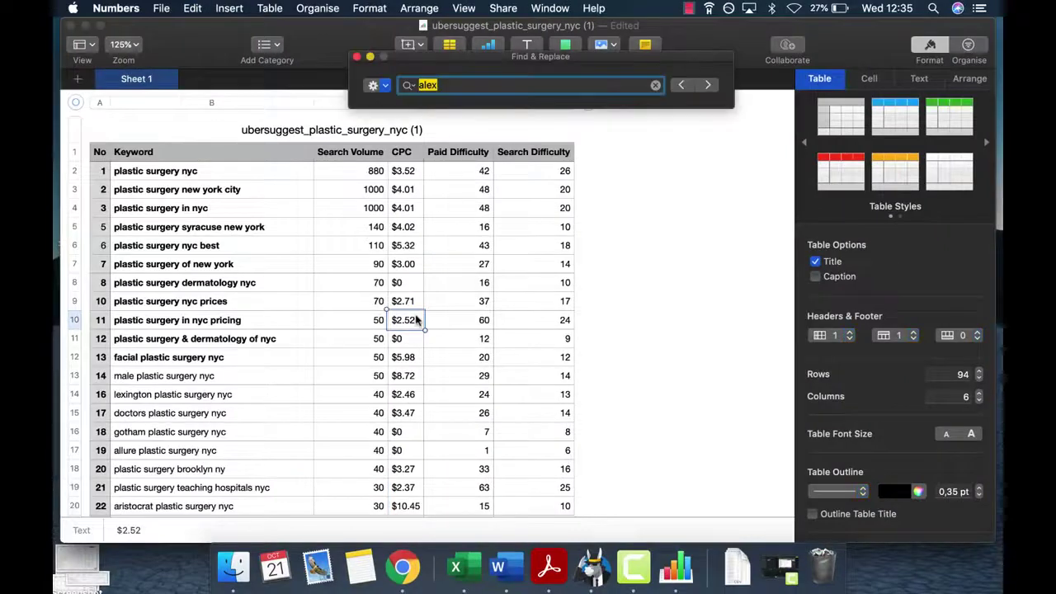
key(super+f)
text(best plastic)
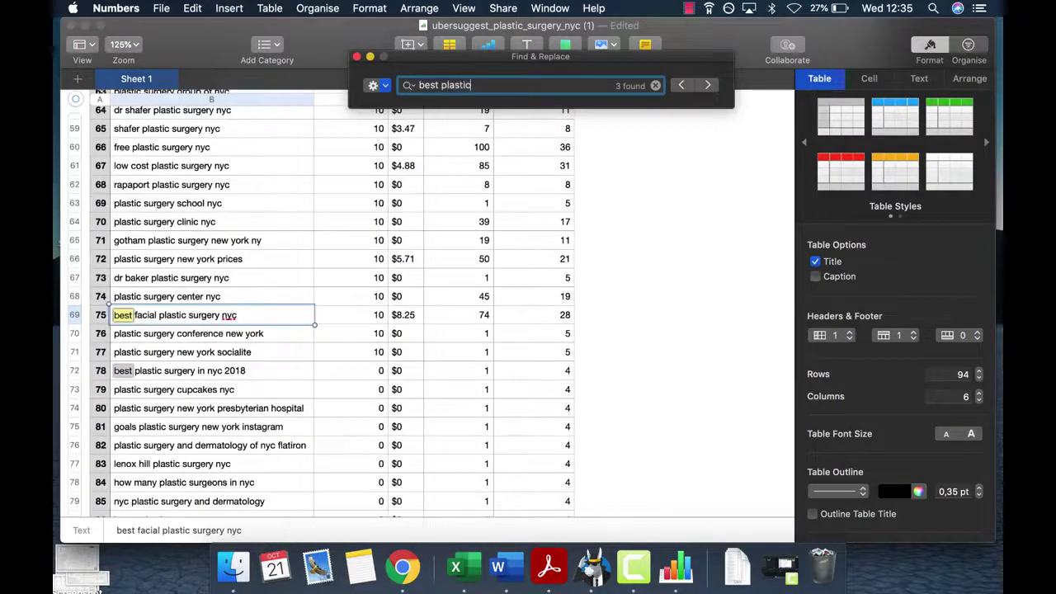
key(Return)
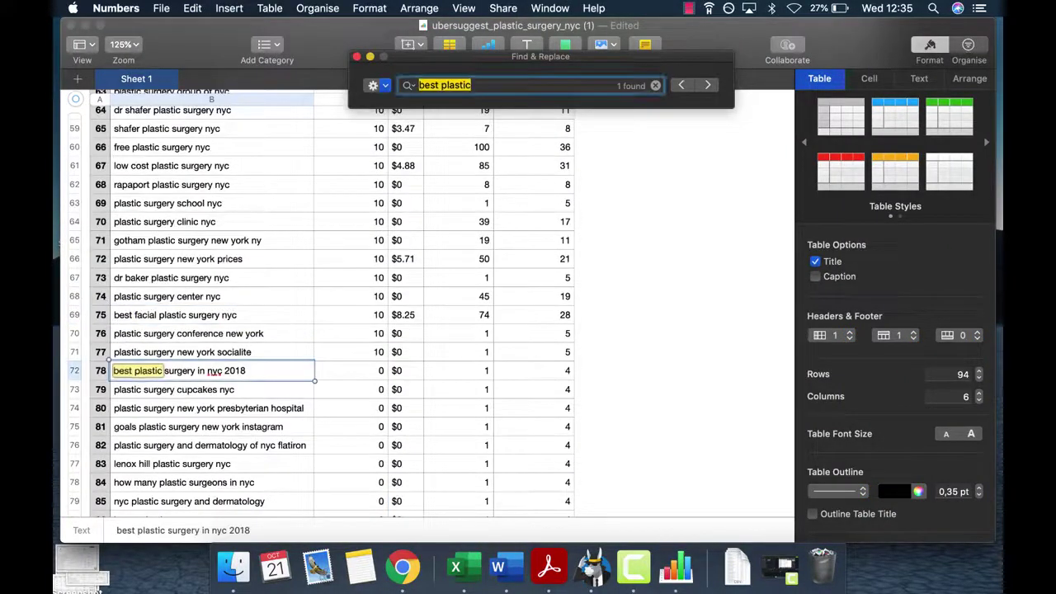
double_click(233, 371)
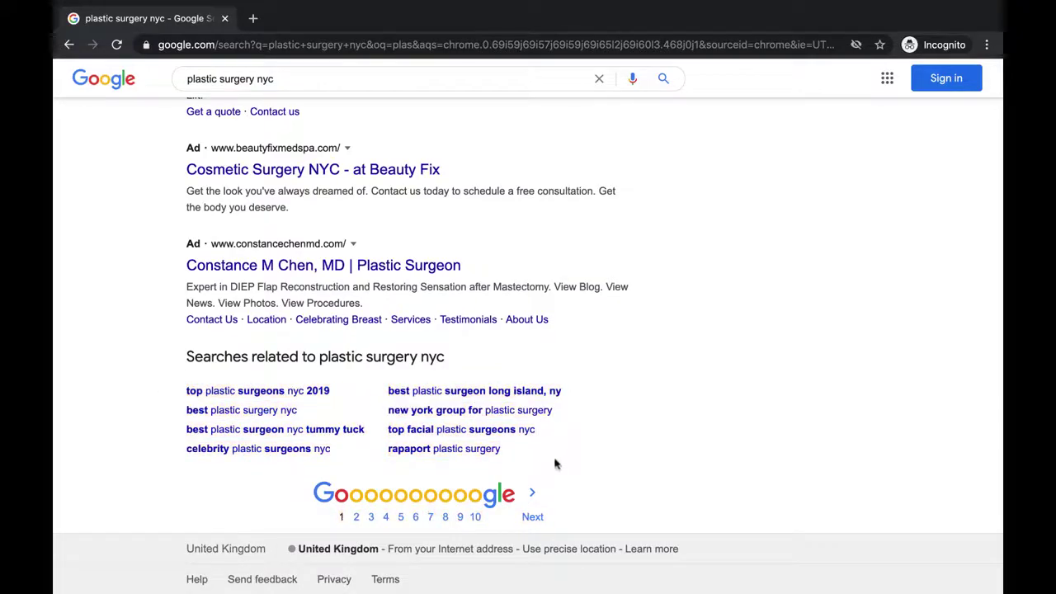
Step: Check the Google results once more and return to the bolded keywords at the start of the Numbers list
scroll(626, 431, up, 15)
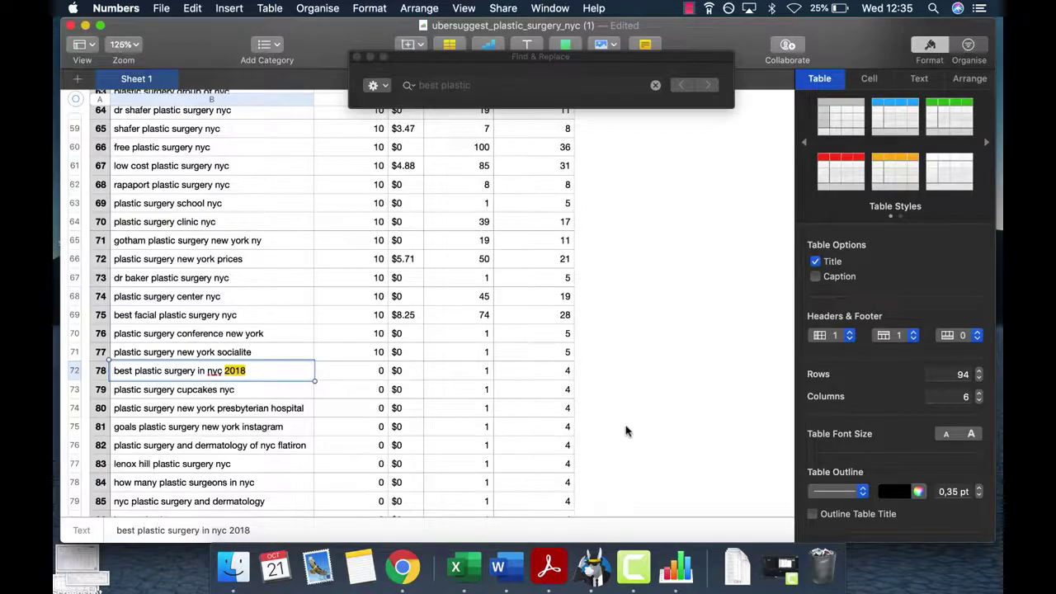
scroll(625, 431, up, 4)
scroll(626, 431, up, 20)
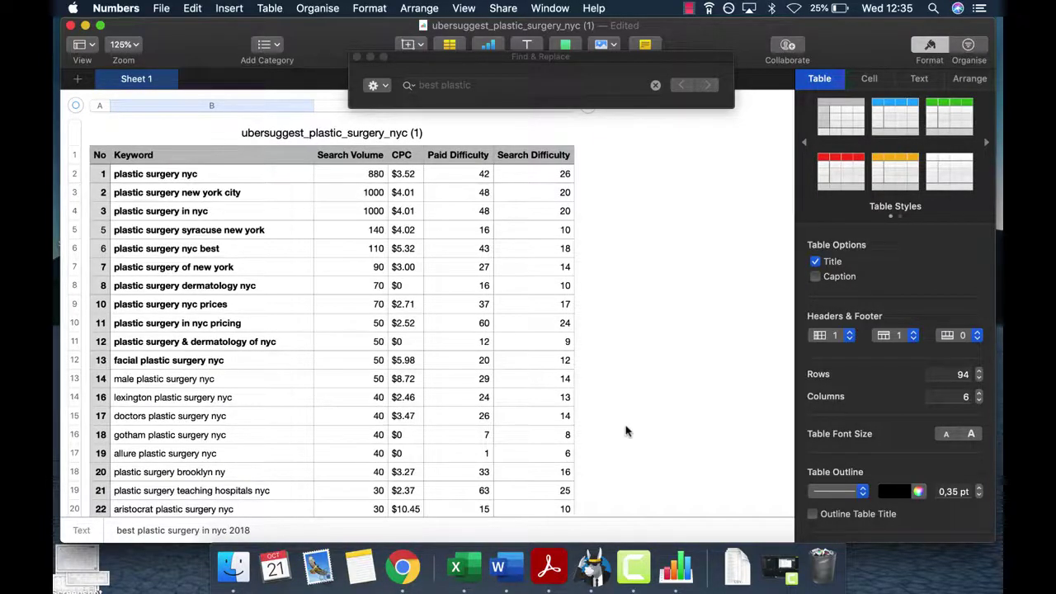
click(685, 8)
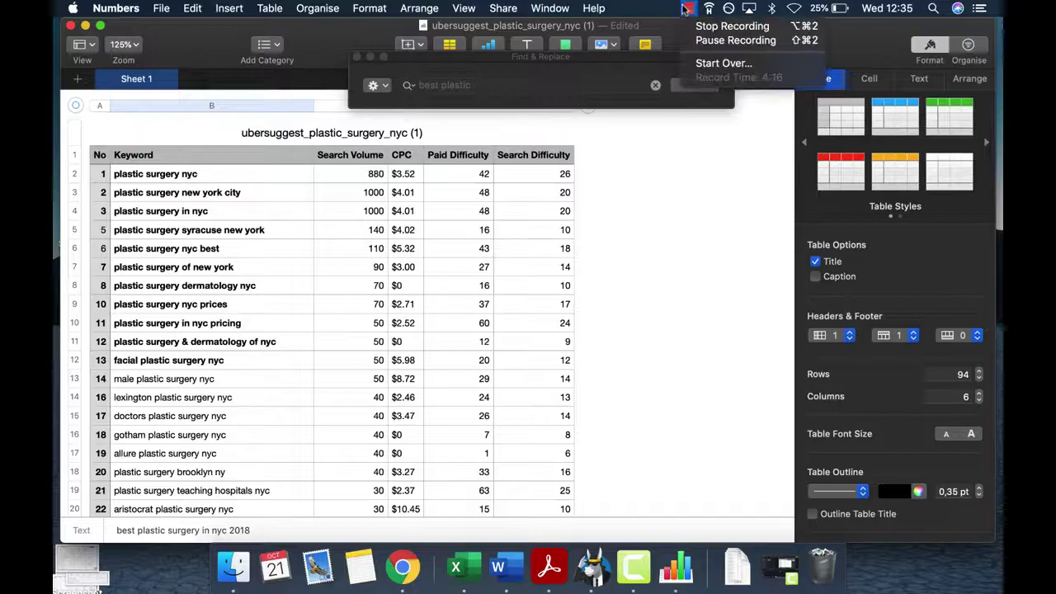